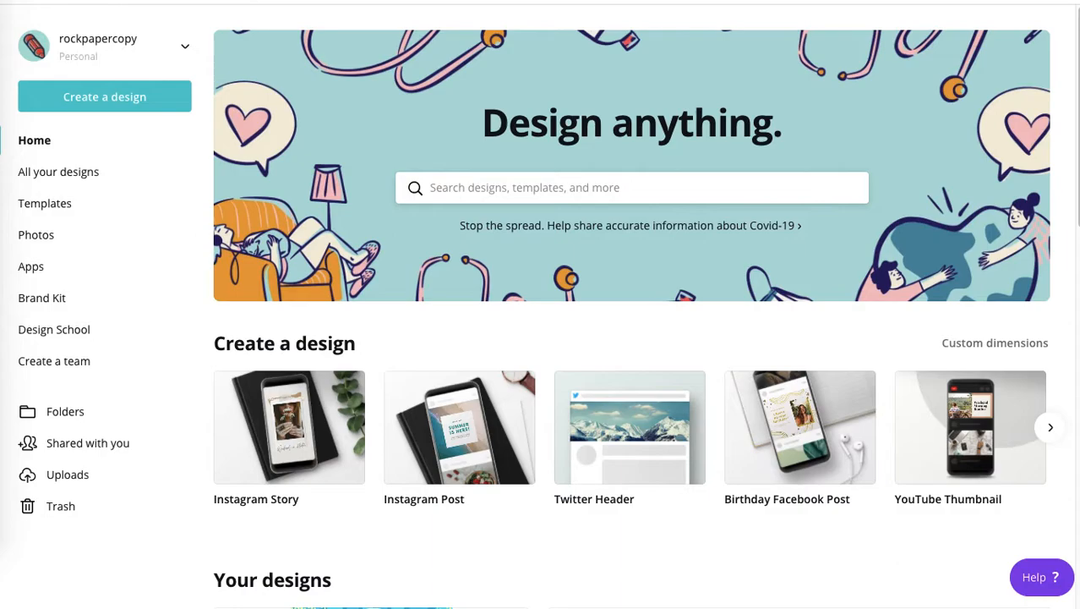
- Browse the template categories and open the Instagram Posts collection
{"action": "left_click", "coordinate": [46, 211]}
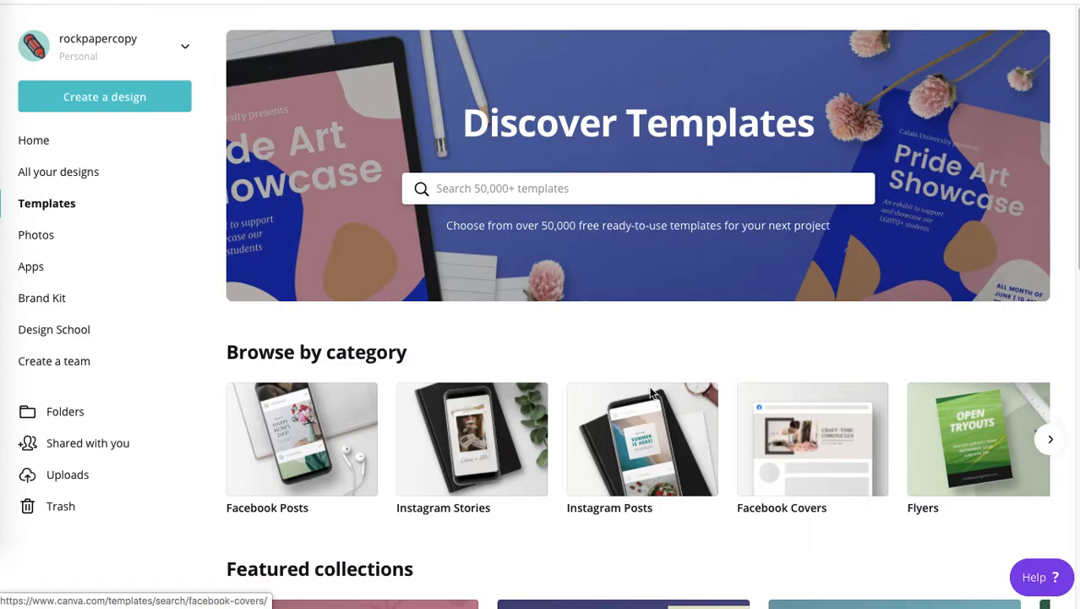
{"action": "left_click", "coordinate": [1050, 439]}
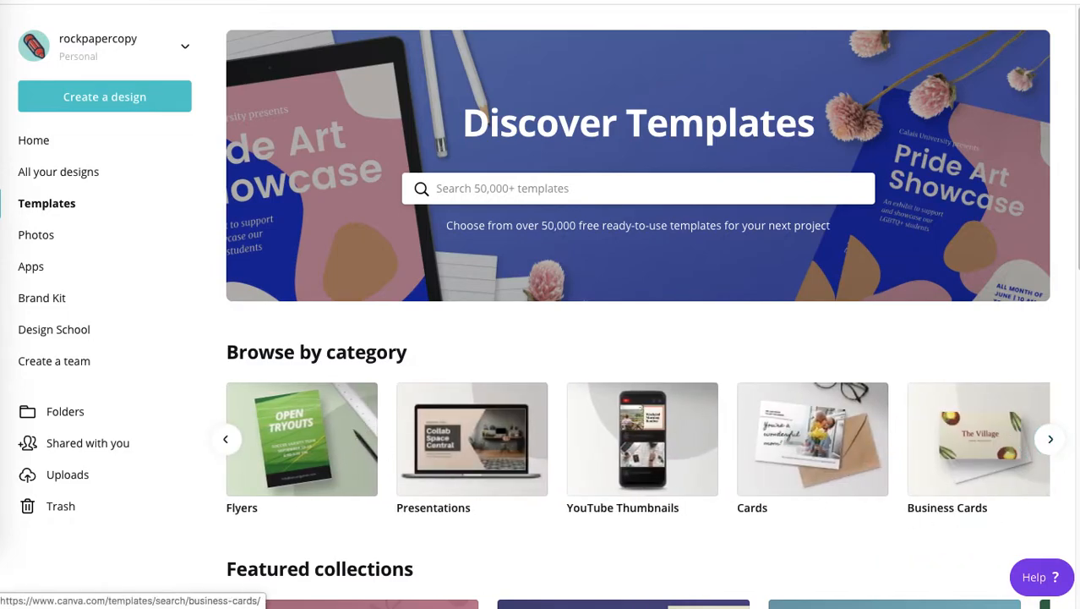
{"action": "left_click", "coordinate": [229, 441]}
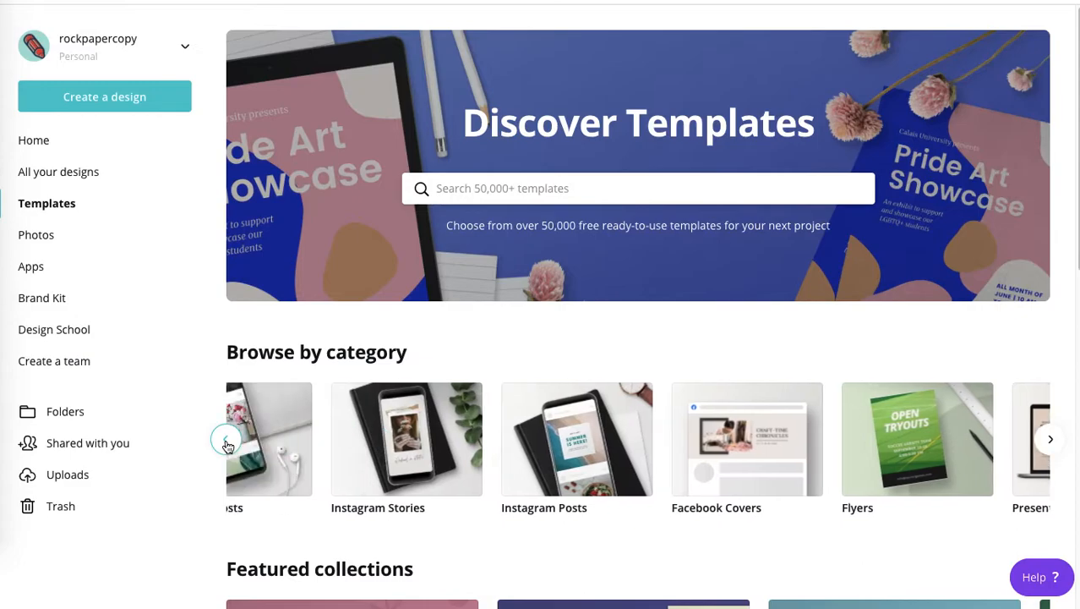
{"action": "left_click", "coordinate": [656, 454]}
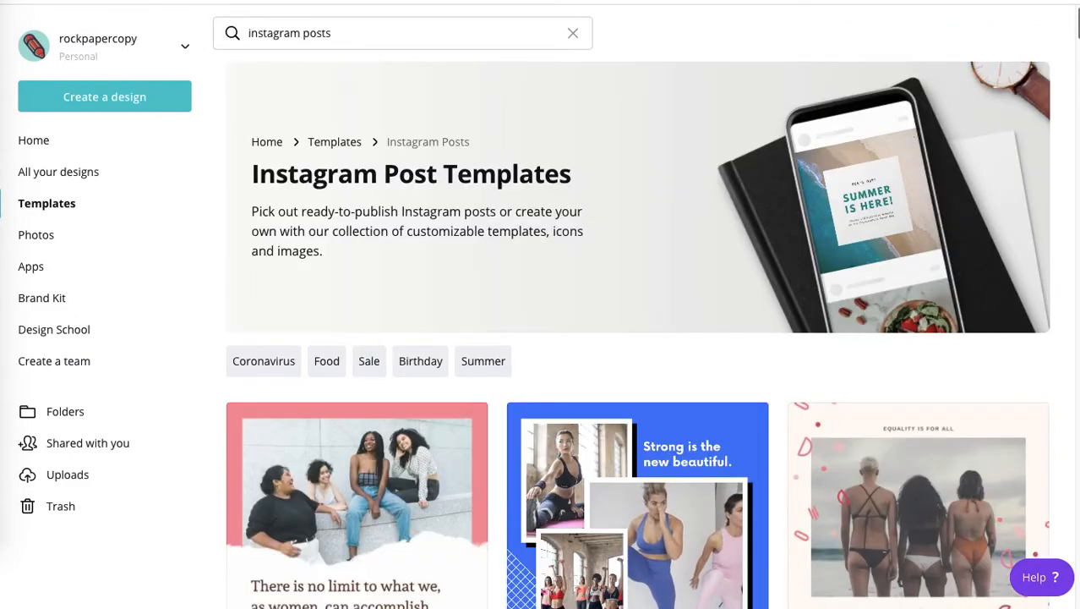
- Look through the ready-made Instagram post templates for design ideas
{"action": "scroll", "coordinate": [1071, 108], "scroll_direction": "down", "scroll_amount": 2}
{"action": "scroll", "coordinate": [1069, 54], "scroll_direction": "down", "scroll_amount": 5}
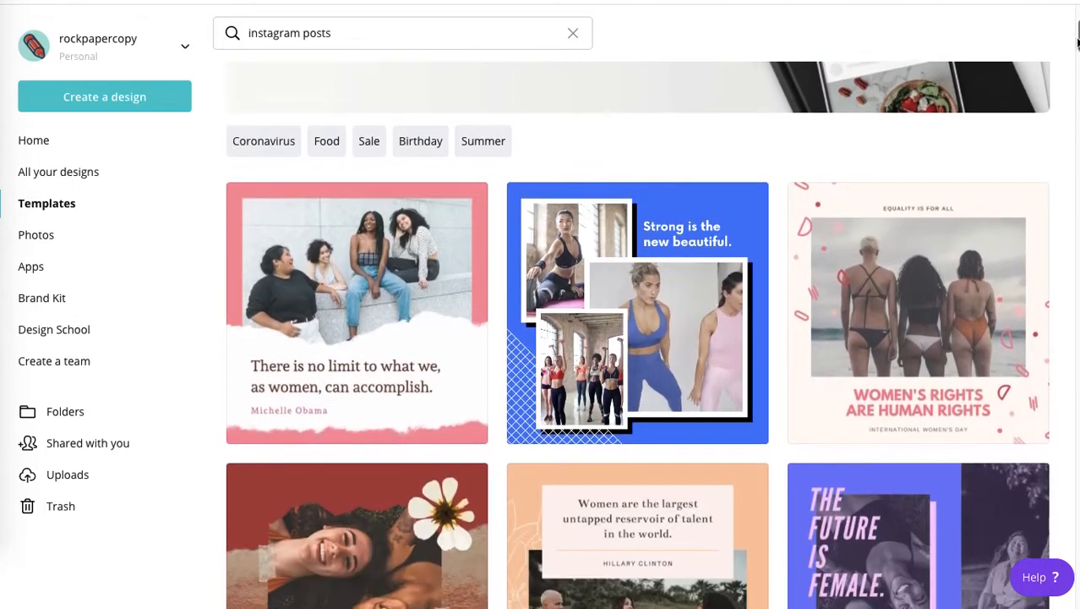
{"action": "scroll", "coordinate": [1070, 54], "scroll_direction": "down", "scroll_amount": 1}
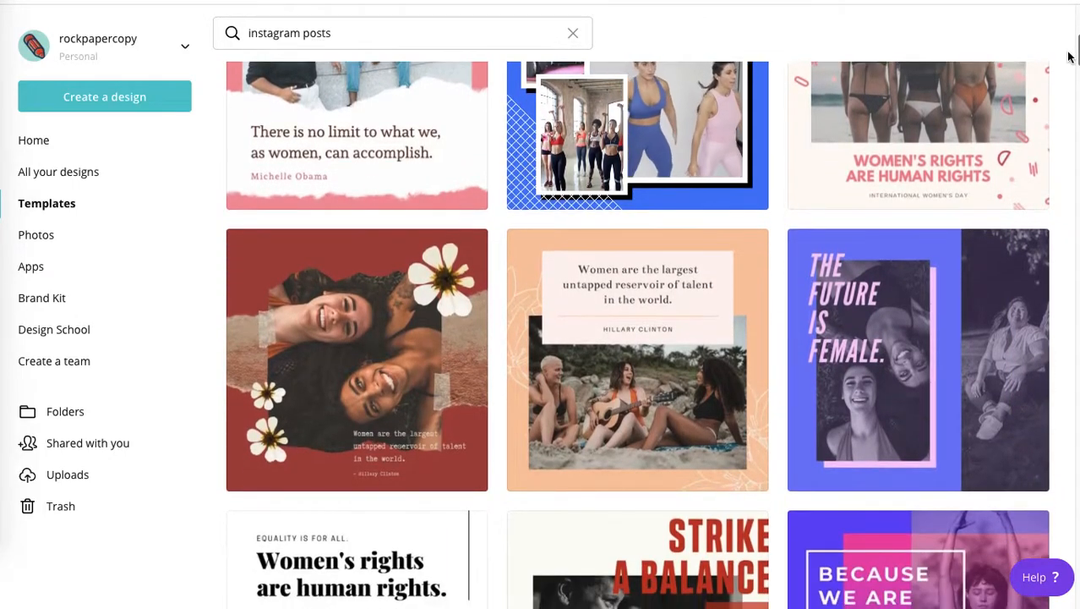
{"action": "scroll", "coordinate": [1067, 59], "scroll_direction": "down", "scroll_amount": 1}
{"action": "scroll", "coordinate": [1068, 61], "scroll_direction": "down", "scroll_amount": 4}
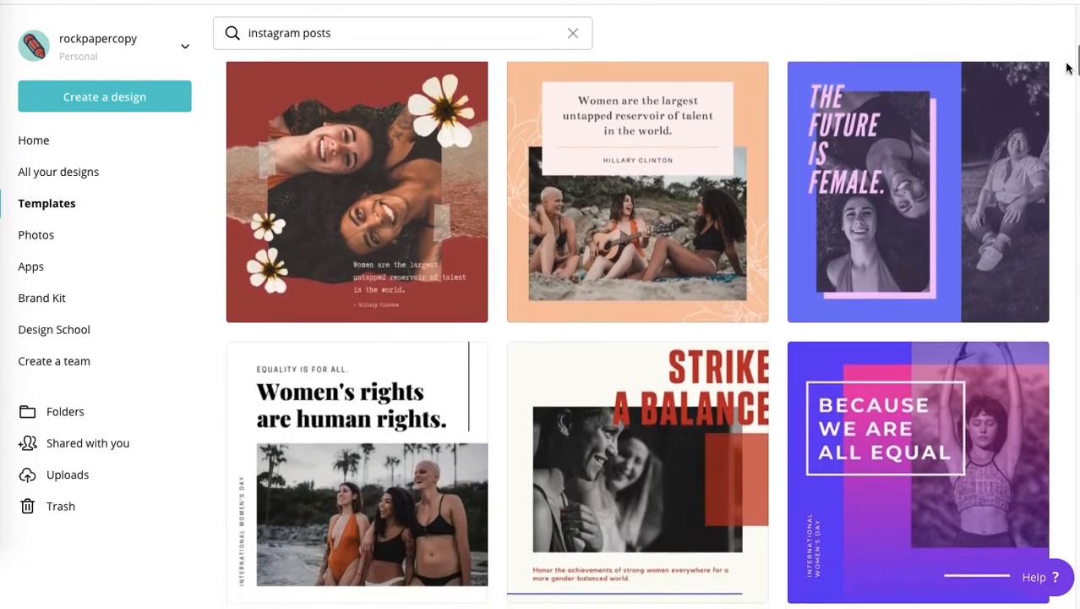
{"action": "scroll", "coordinate": [1067, 76], "scroll_direction": "down", "scroll_amount": 1}
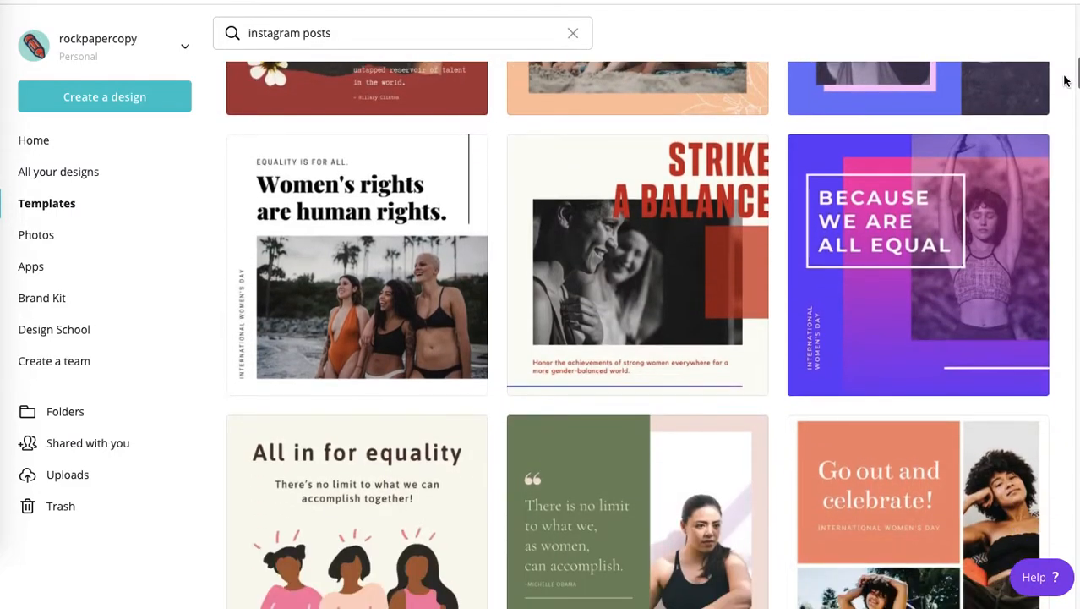
{"action": "scroll", "coordinate": [1065, 80], "scroll_direction": "down", "scroll_amount": 1}
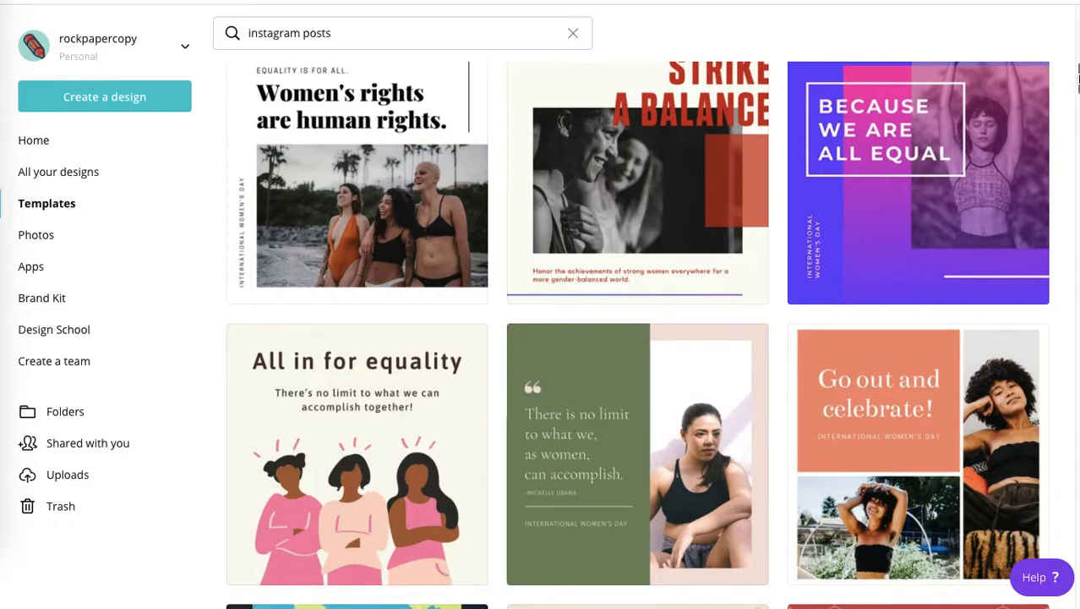
{"action": "scroll", "coordinate": [1078, 114], "scroll_direction": "down", "scroll_amount": 4}
{"action": "scroll", "coordinate": [1075, 99], "scroll_direction": "down", "scroll_amount": 4}
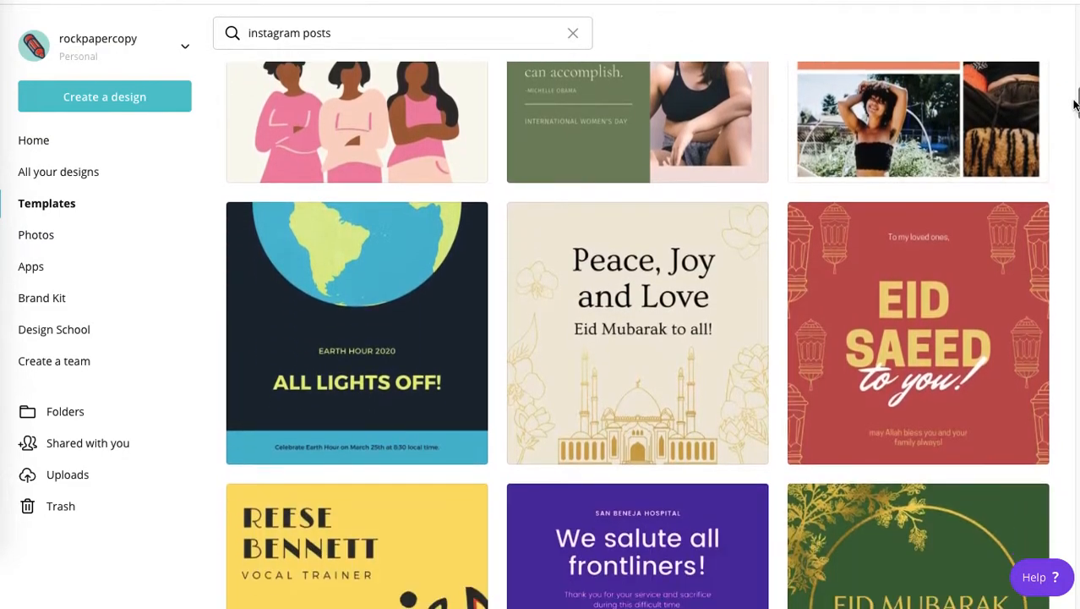
{"action": "scroll", "coordinate": [1072, 118], "scroll_direction": "up", "scroll_amount": 10}
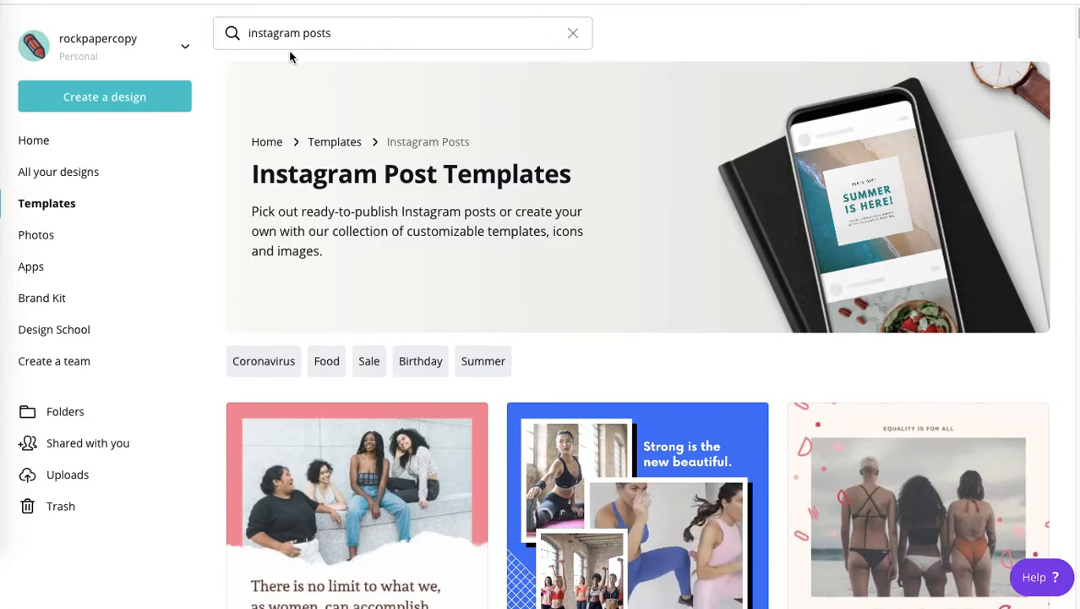
- Create a new Instagram Post design from the home page and apply the "It's Pineapple Time" summer template
{"action": "left_click", "coordinate": [38, 144]}
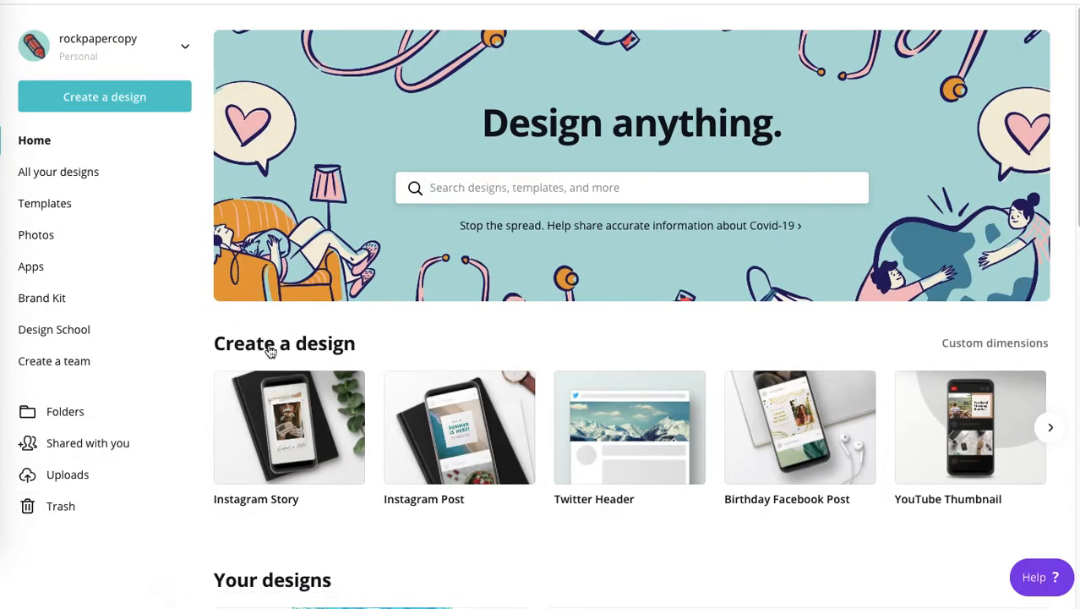
{"action": "left_click", "coordinate": [456, 442]}
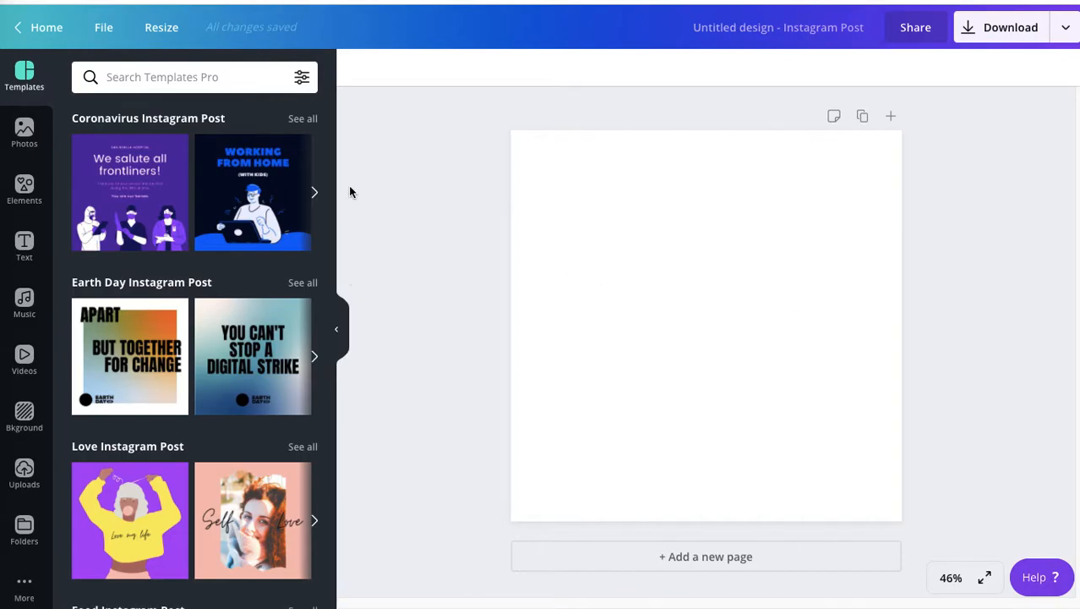
{"action": "left_click_drag", "start_coordinate": [329, 162], "coordinate": [309, 372]}
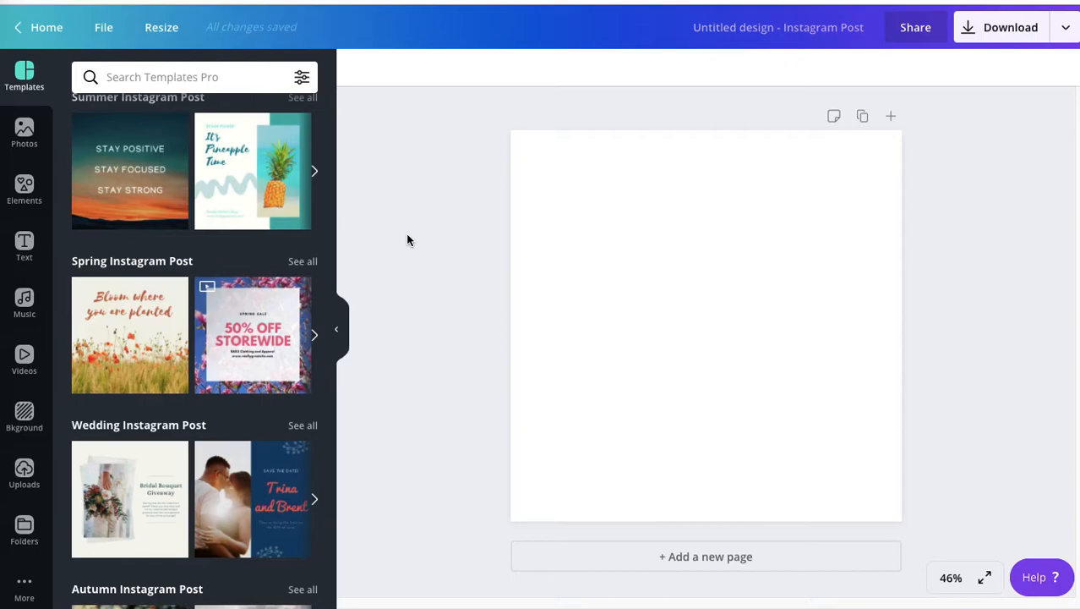
{"action": "left_click", "coordinate": [234, 173]}
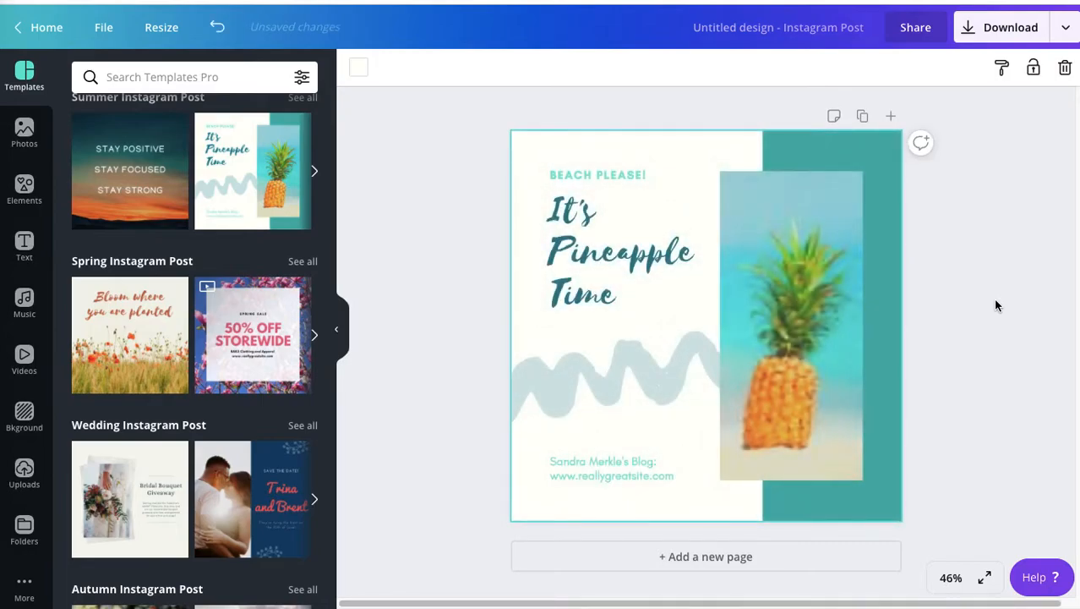
- Check the template's separate editable elements by selecting the teal rectangle, the pineapple photo and the title text
{"action": "left_click", "coordinate": [873, 159]}
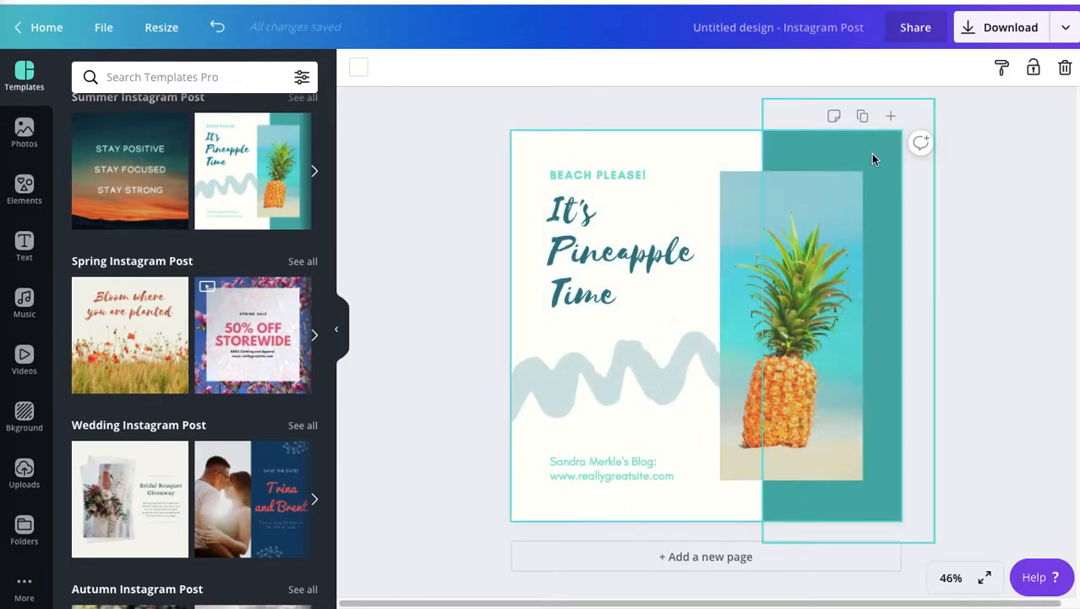
{"action": "left_click", "coordinate": [984, 224]}
{"action": "left_click", "coordinate": [824, 239]}
{"action": "left_click", "coordinate": [951, 234]}
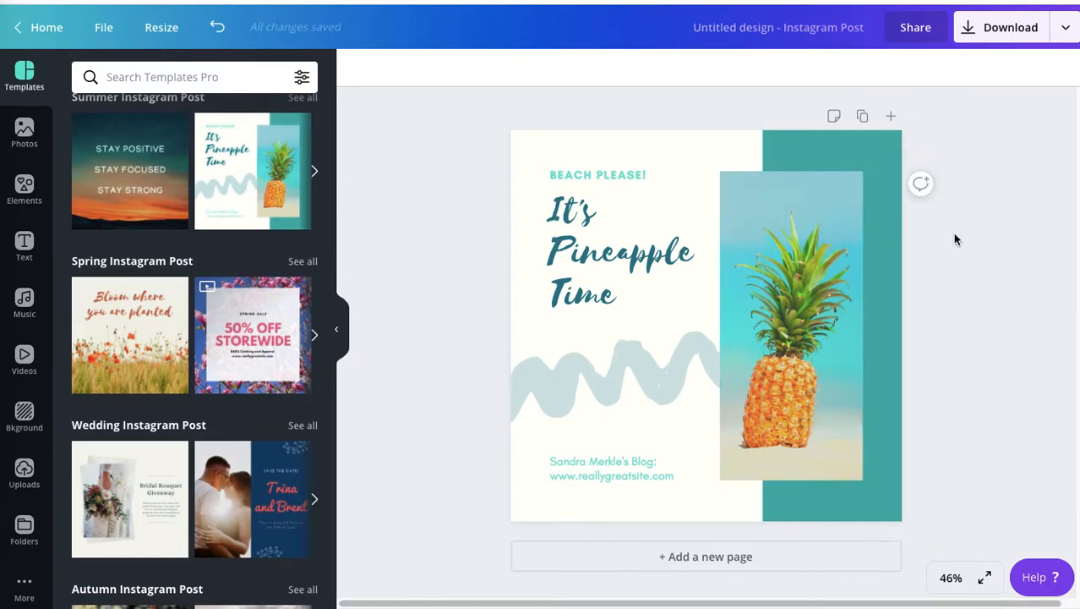
{"action": "left_click", "coordinate": [608, 260]}
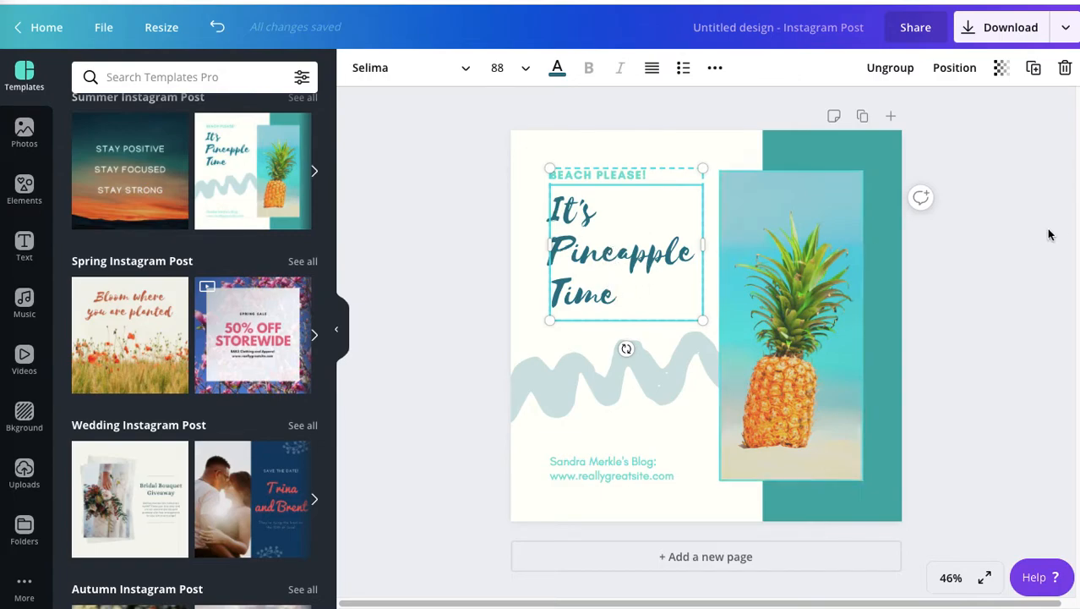
{"action": "left_click", "coordinate": [1015, 245]}
- Recolor the wavy brush stroke with the dark green photo color and set its transparency to 64
{"action": "left_click", "coordinate": [671, 385]}
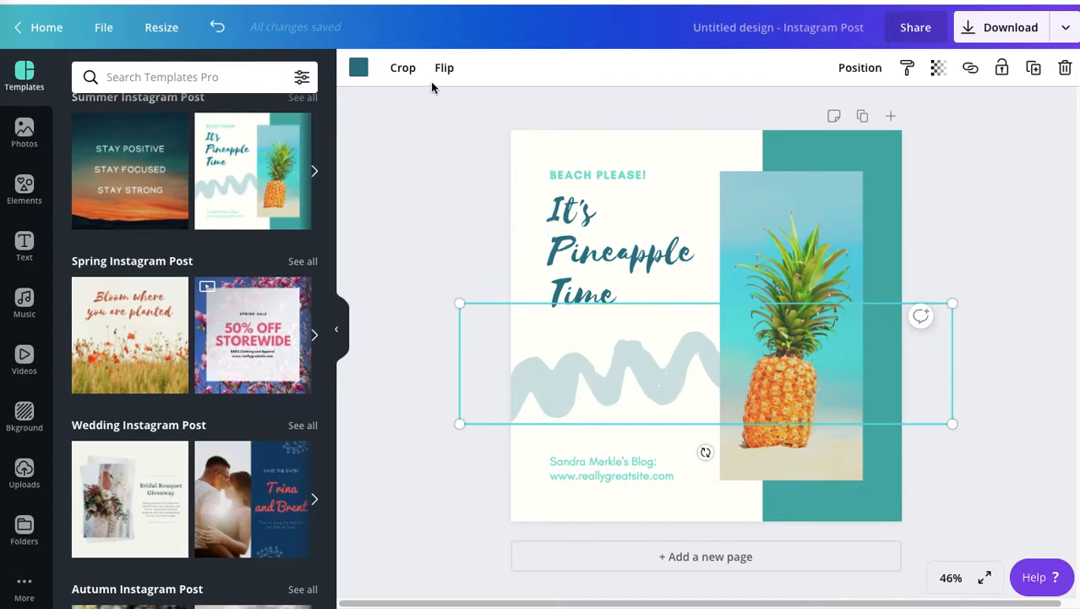
{"action": "left_click", "coordinate": [360, 69]}
{"action": "left_click", "coordinate": [258, 297]}
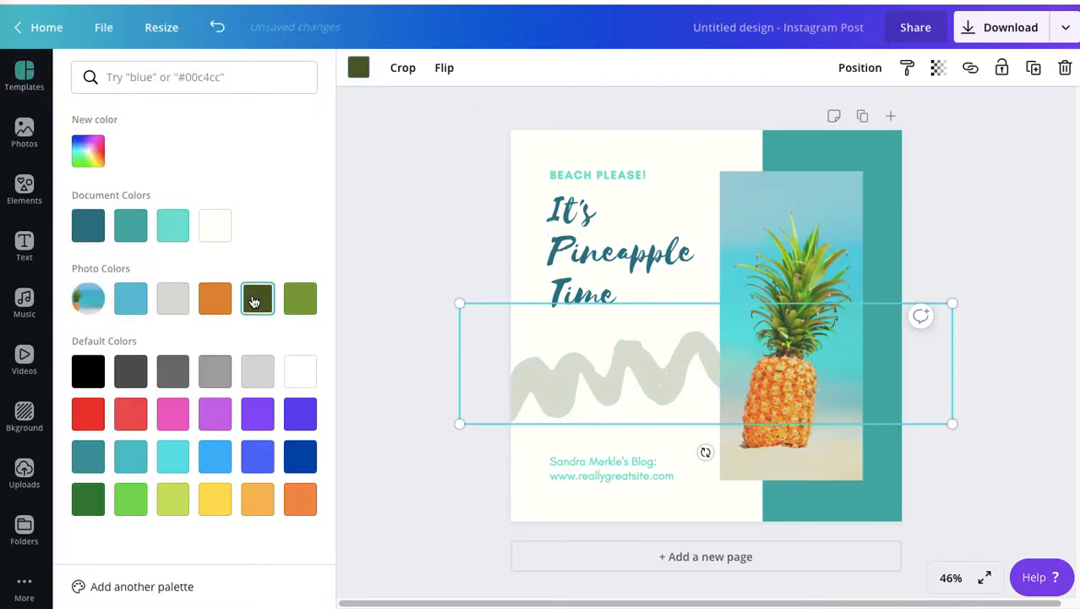
{"action": "left_click", "coordinate": [937, 76]}
{"action": "left_click_drag", "start_coordinate": [819, 114], "coordinate": [858, 116]}
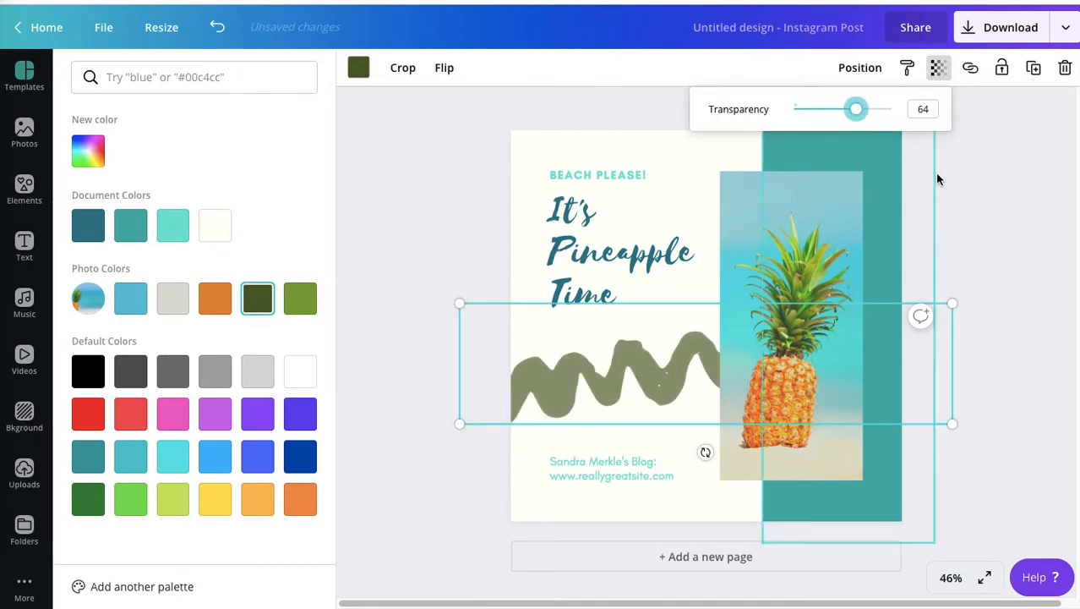
{"action": "left_click", "coordinate": [967, 206]}
- Change the teal rectangle behind the pineapple photo to the orange photo color
{"action": "left_click", "coordinate": [880, 163]}
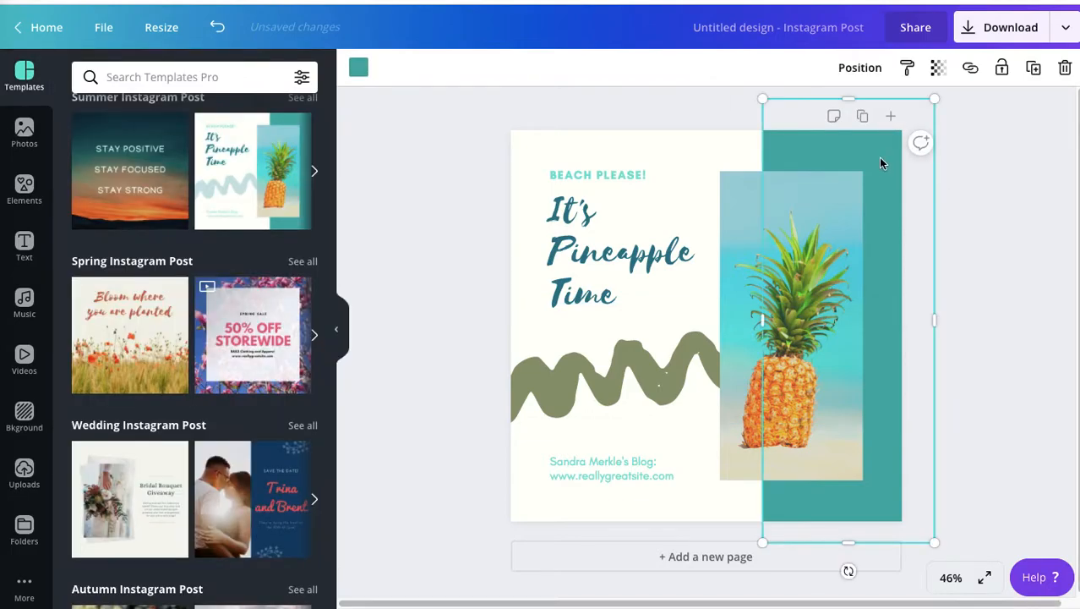
{"action": "left_click", "coordinate": [357, 68]}
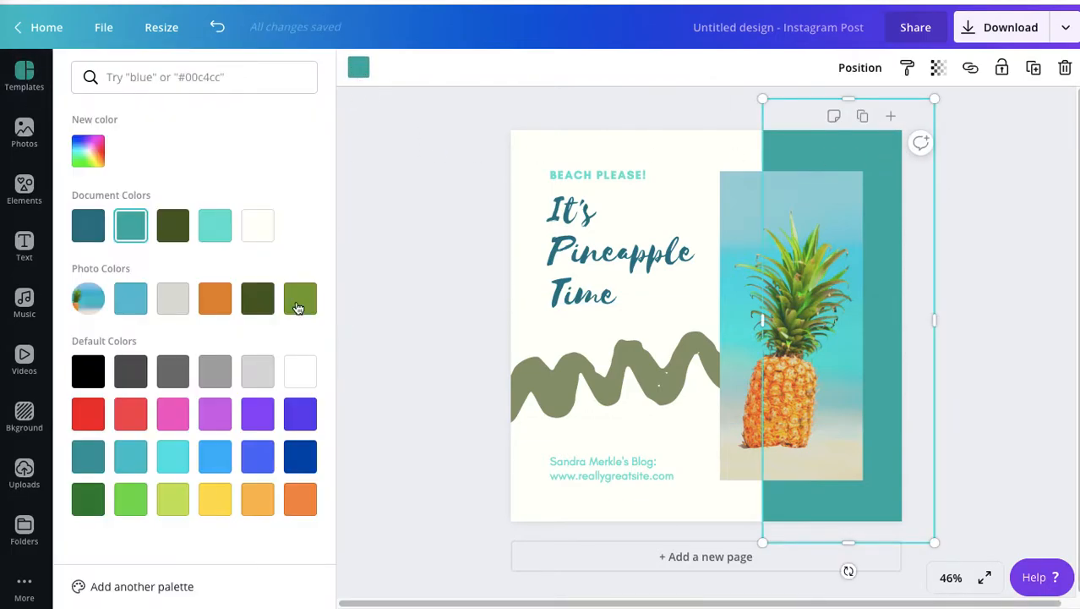
{"action": "left_click", "coordinate": [213, 303]}
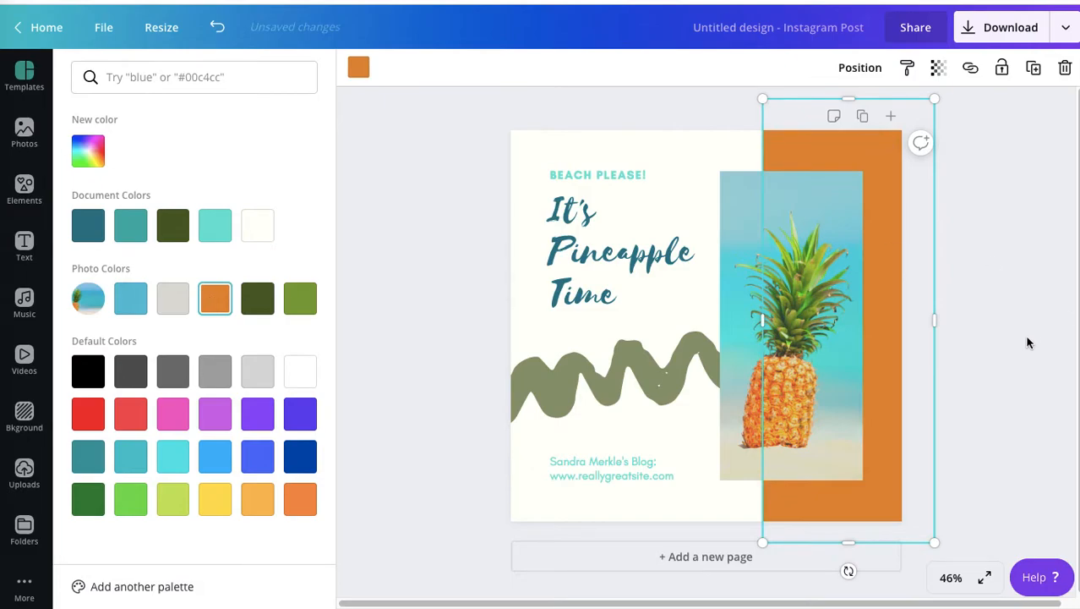
{"action": "key", "text": "Escape"}
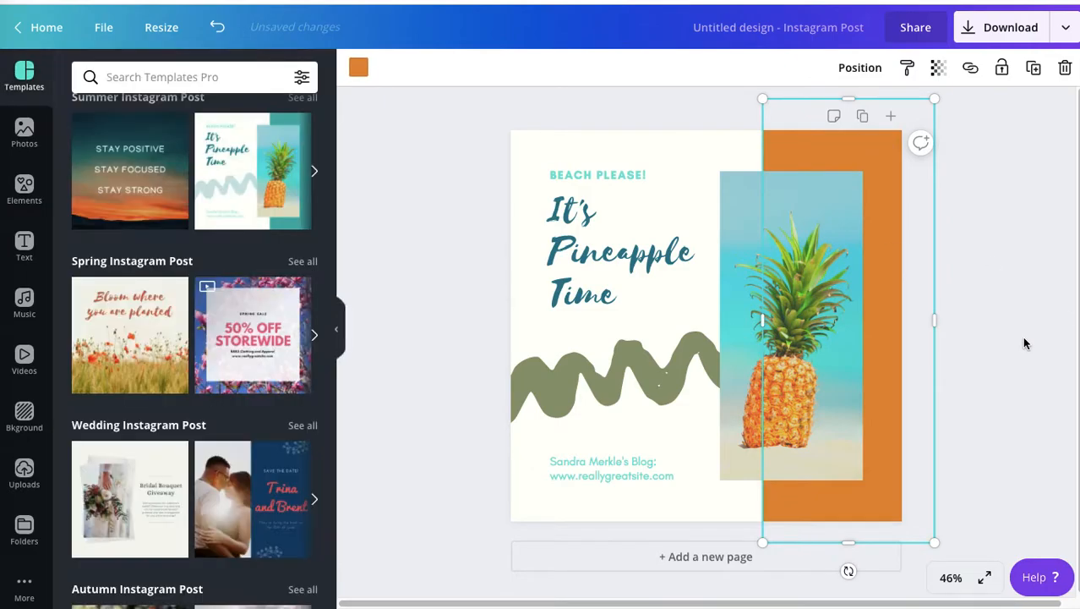
{"action": "left_click", "coordinate": [645, 463]}
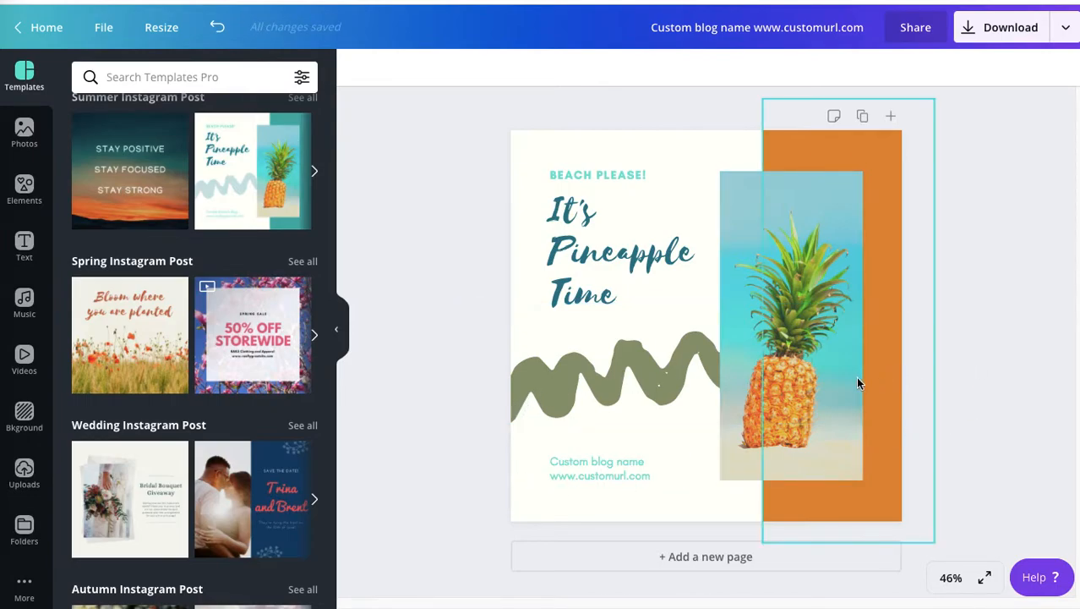
- Delete the pineapple photo and search the elements for "pineapple" to find a replacement graphic
{"action": "left_click", "coordinate": [797, 369]}
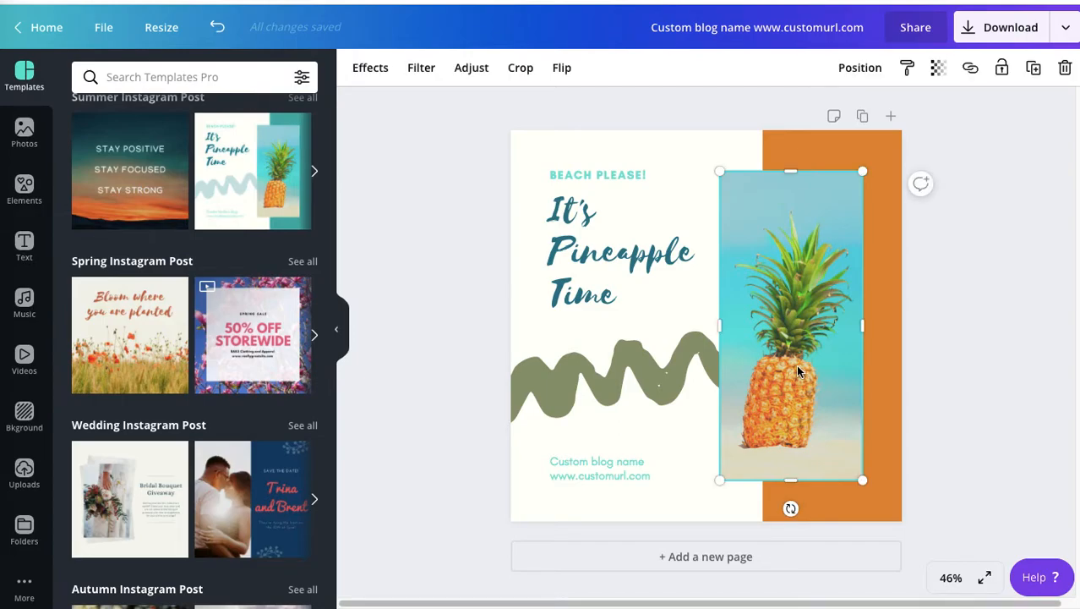
{"action": "key", "text": "Delete"}
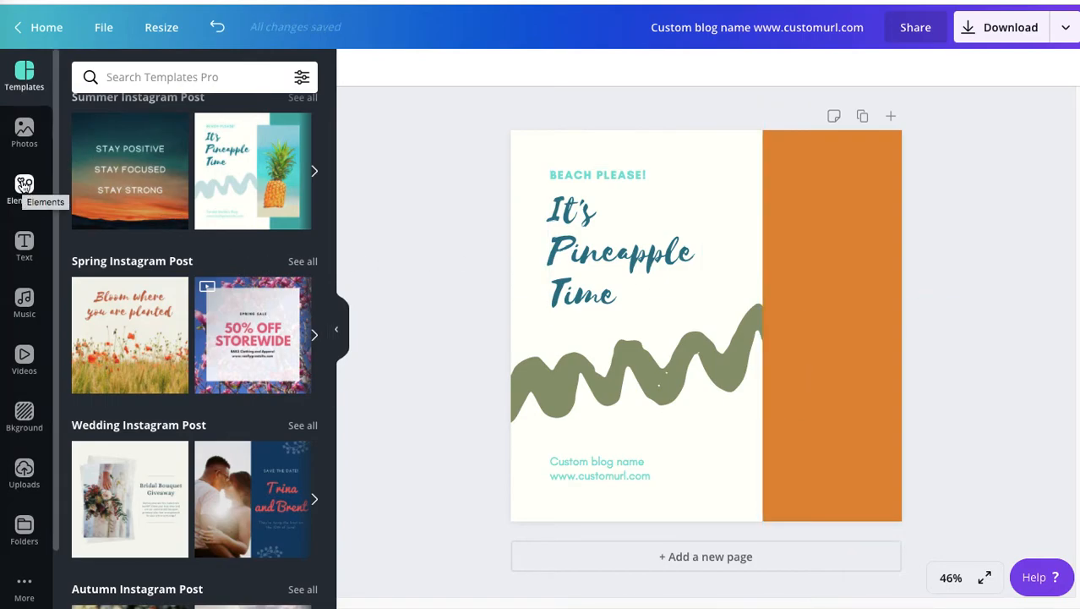
{"action": "left_click", "coordinate": [24, 184]}
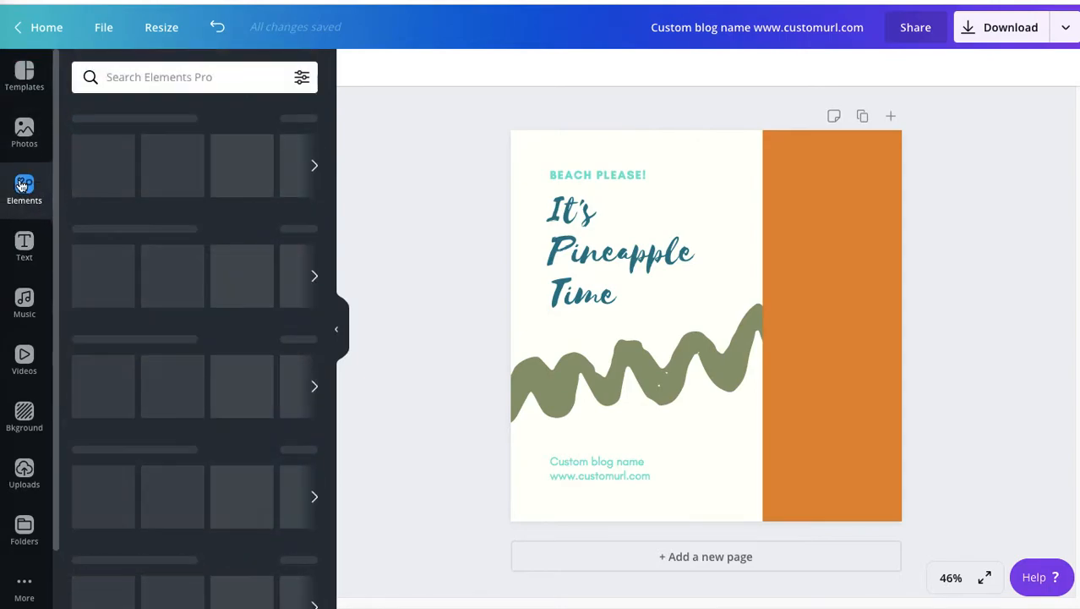
{"action": "left_click", "coordinate": [208, 77]}
{"action": "type", "text": "pineapple"}
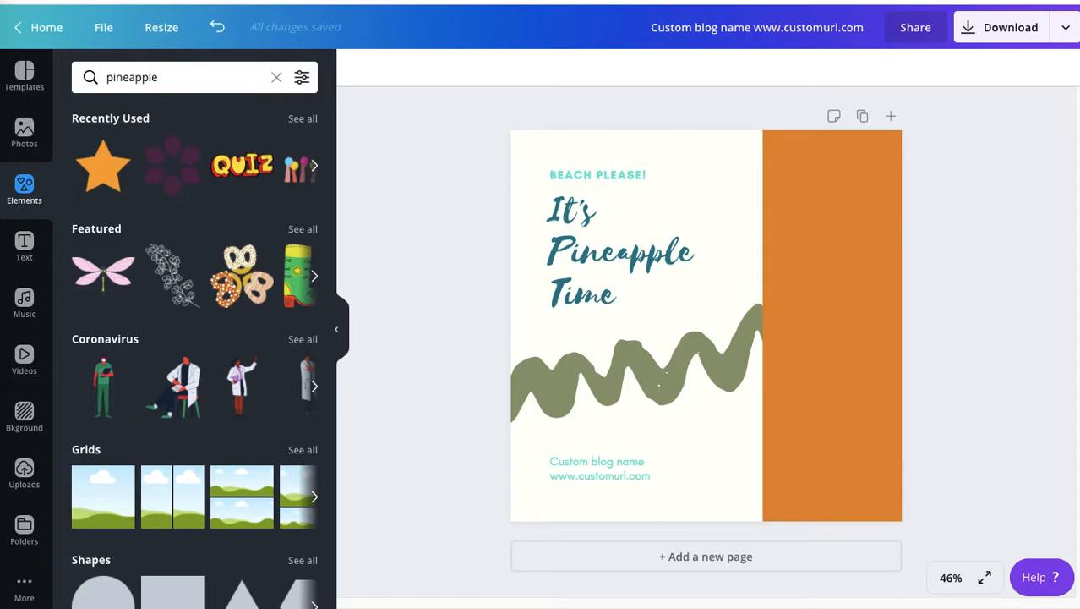
{"action": "key", "text": "Return"}
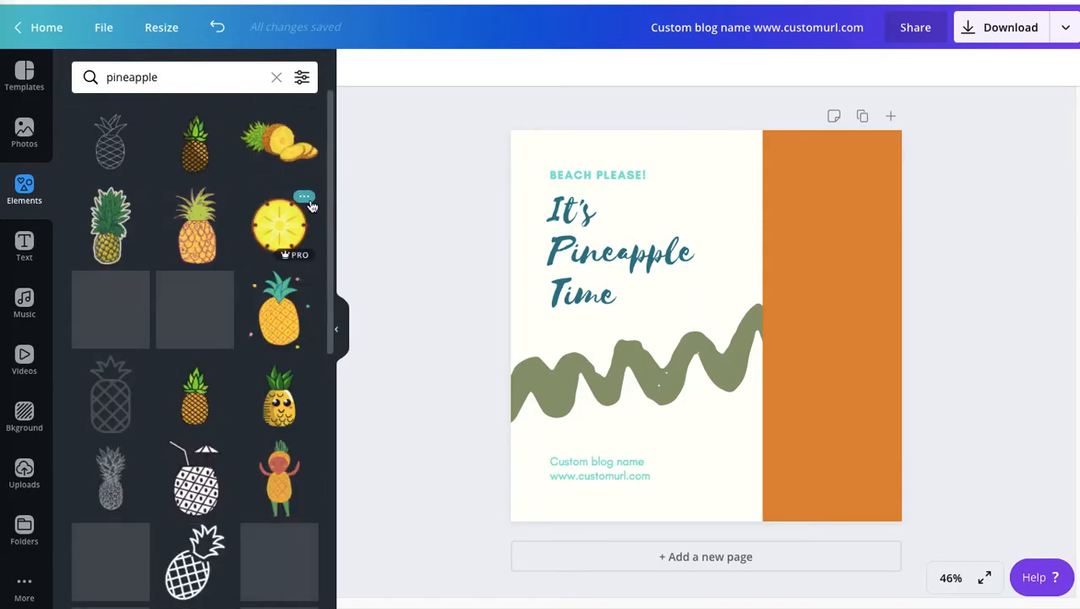
{"action": "left_click_drag", "start_coordinate": [329, 224], "coordinate": [314, 535]}
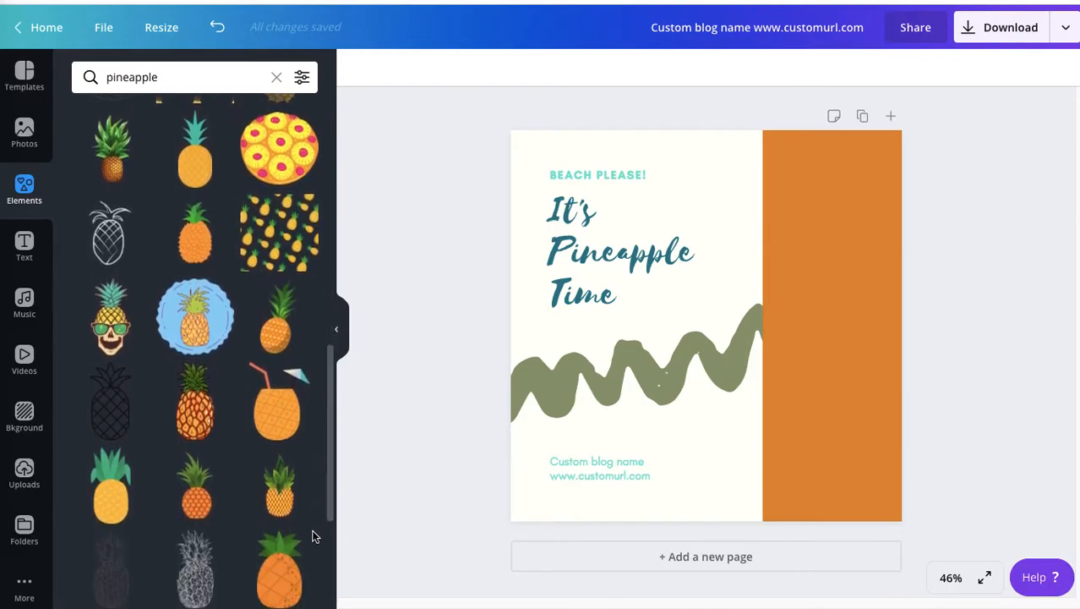
- Add the pineapple skull wearing green sunglasses, enlarge it and place it across the orange rectangle's left edge
{"action": "left_click", "coordinate": [116, 322]}
{"action": "left_click_drag", "start_coordinate": [744, 250], "coordinate": [880, 193]}
{"action": "left_click_drag", "start_coordinate": [743, 315], "coordinate": [764, 371]}
- Shift the orange rectangle to the right so a narrower strip covers the page, and adjust the pineapple skull's placement
{"action": "left_click", "coordinate": [850, 281]}
{"action": "left_click_drag", "start_coordinate": [851, 280], "coordinate": [881, 283]}
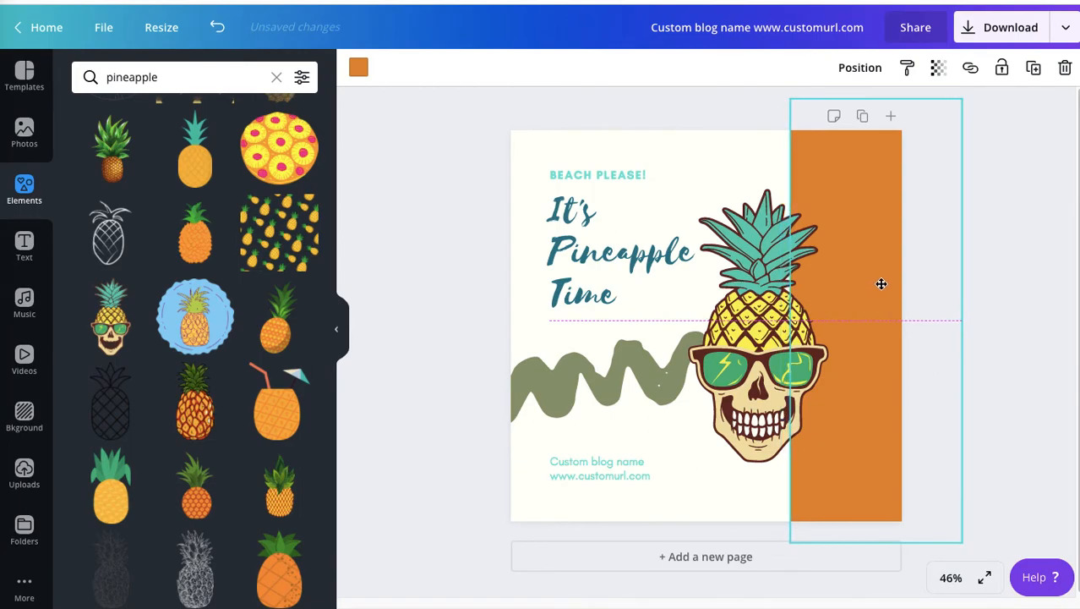
{"action": "left_click", "coordinate": [1027, 239]}
{"action": "mouse_move", "coordinate": [784, 286]}
{"action": "left_mouse_down"}
{"action": "mouse_move", "coordinate": [796, 288]}
{"action": "mouse_move", "coordinate": [775, 291]}
{"action": "left_mouse_up"}
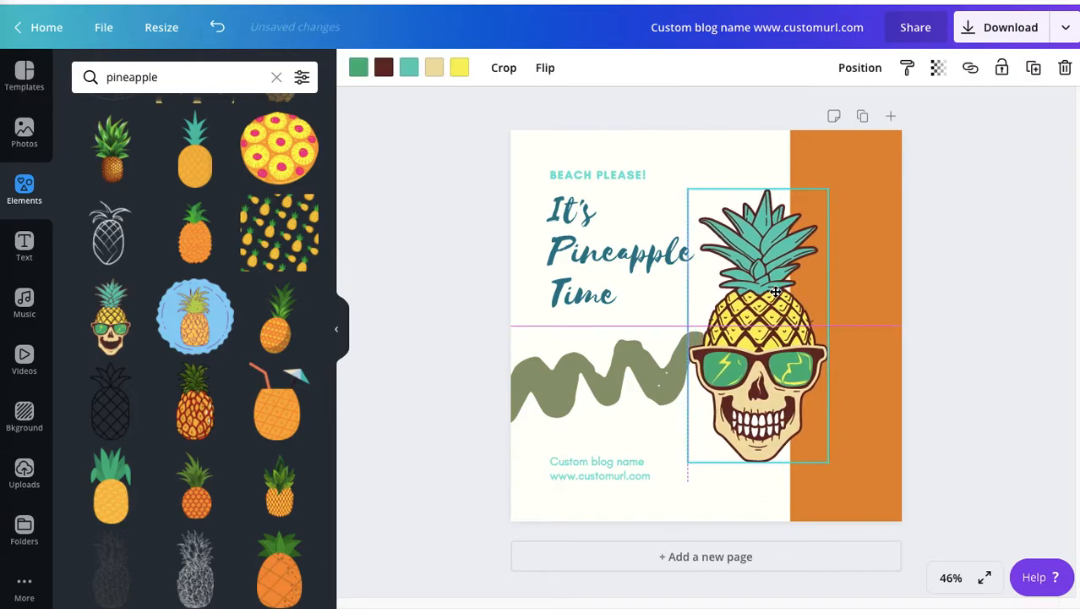
{"action": "left_click", "coordinate": [922, 285]}
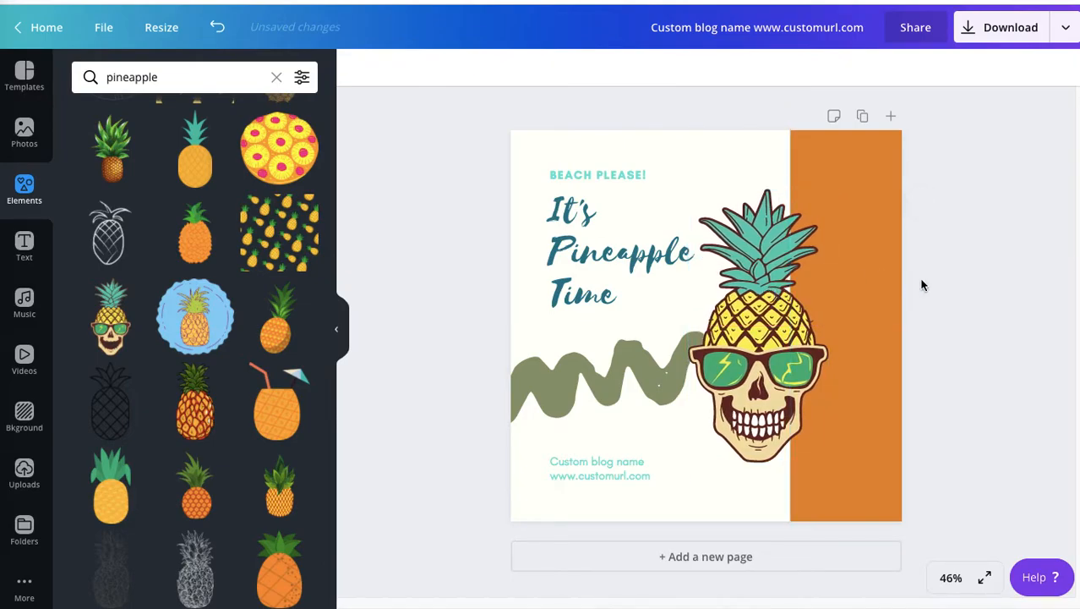
- Recolor the pineapple skull's green sunglass lenses to the document's orange, trying yellow before it
{"action": "left_click", "coordinate": [791, 356]}
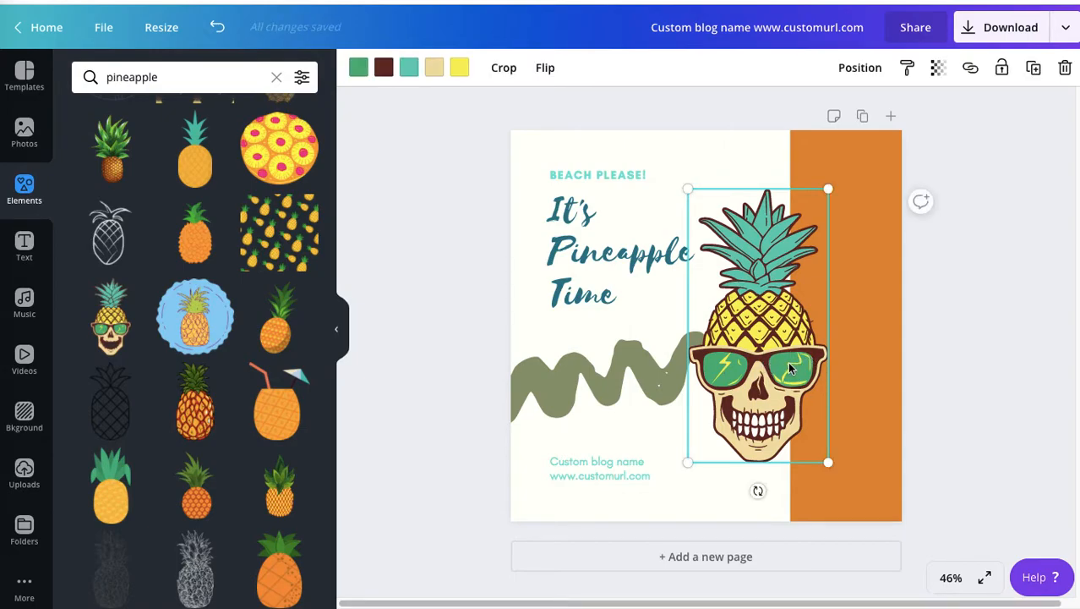
{"action": "left_click", "coordinate": [359, 70]}
{"action": "left_click", "coordinate": [361, 71]}
{"action": "left_click", "coordinate": [358, 70]}
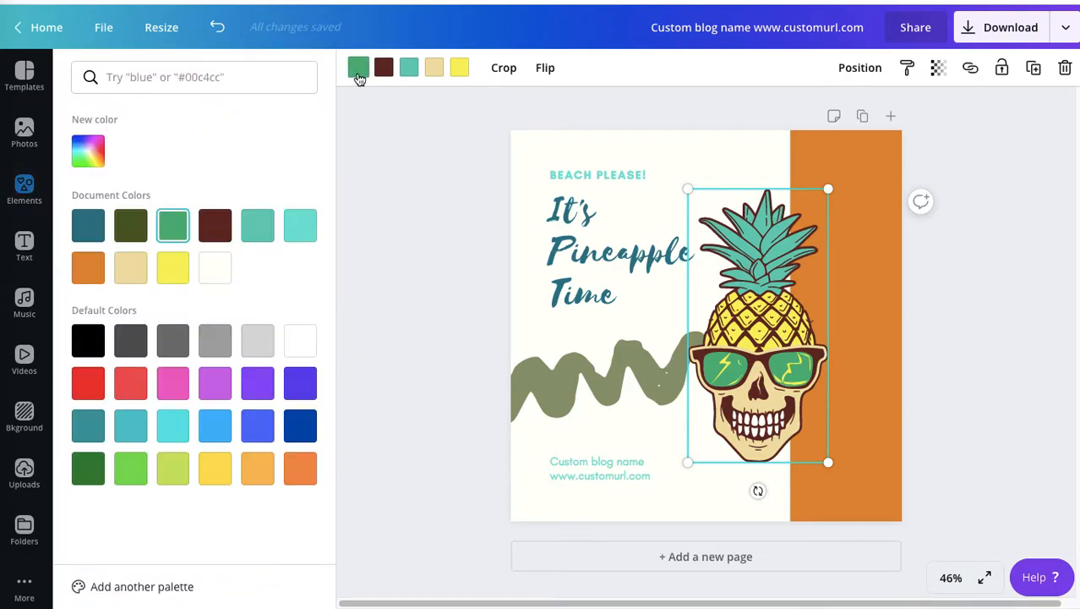
{"action": "left_click", "coordinate": [176, 270]}
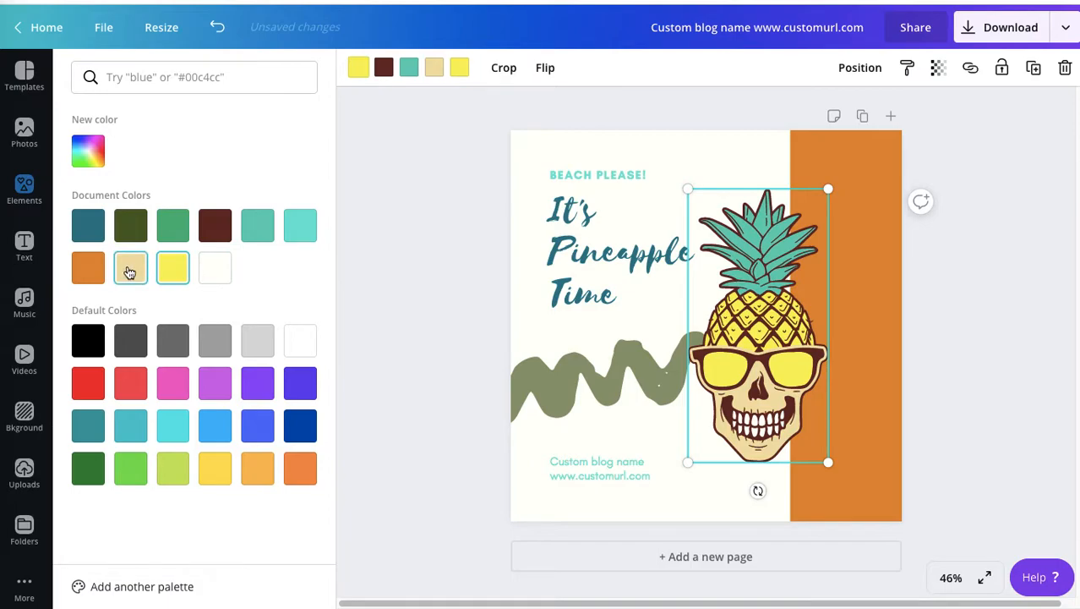
{"action": "left_click", "coordinate": [88, 267]}
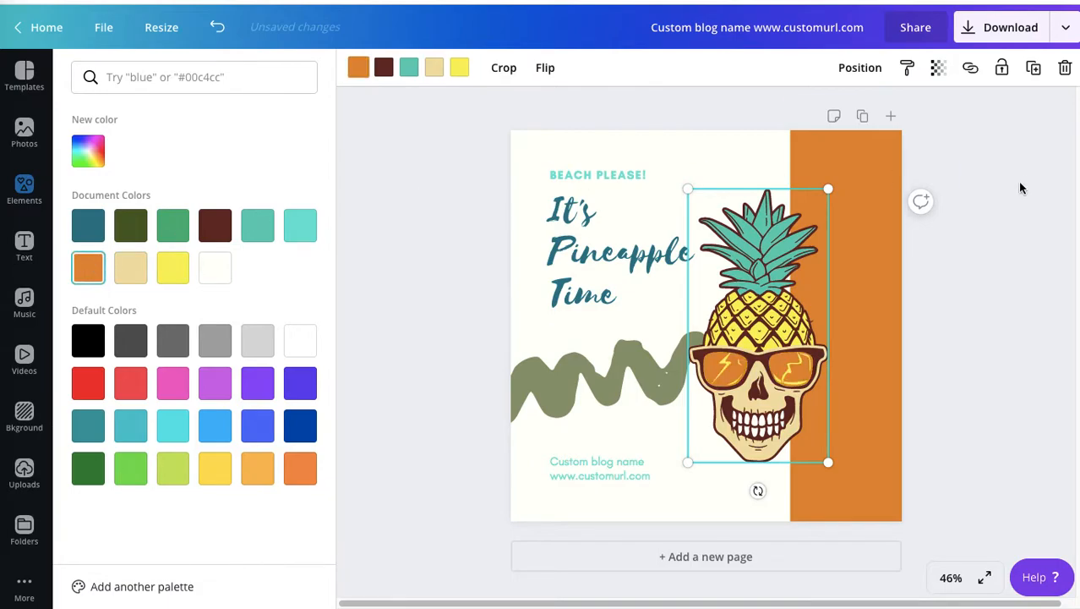
{"action": "key", "text": "Escape"}
{"action": "left_click", "coordinate": [975, 344]}
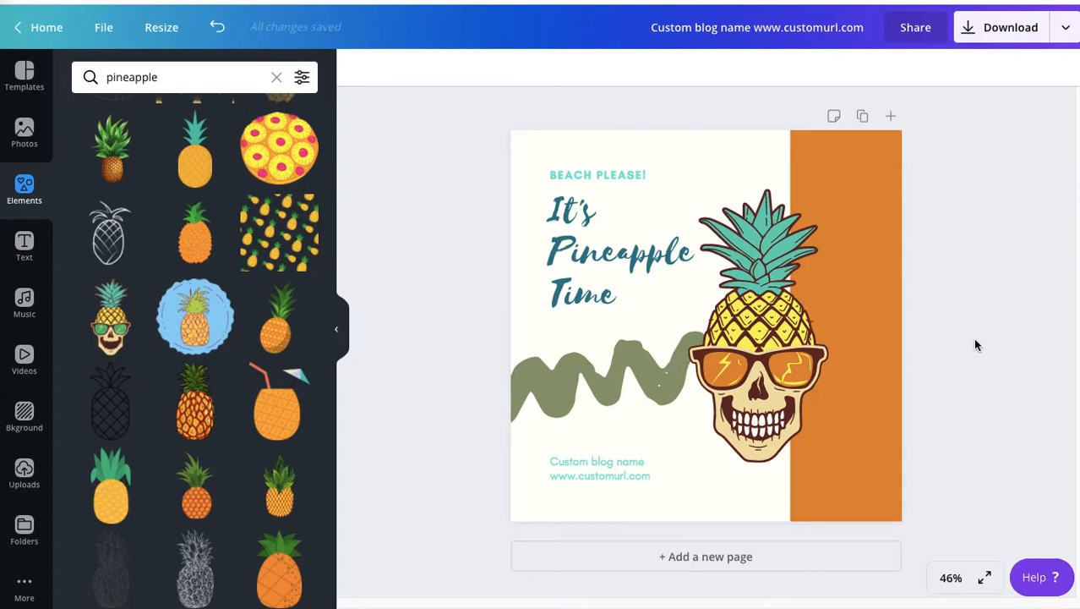
- Open the download options to review the file type and size settings, then close them without downloading
{"action": "left_click", "coordinate": [1007, 28]}
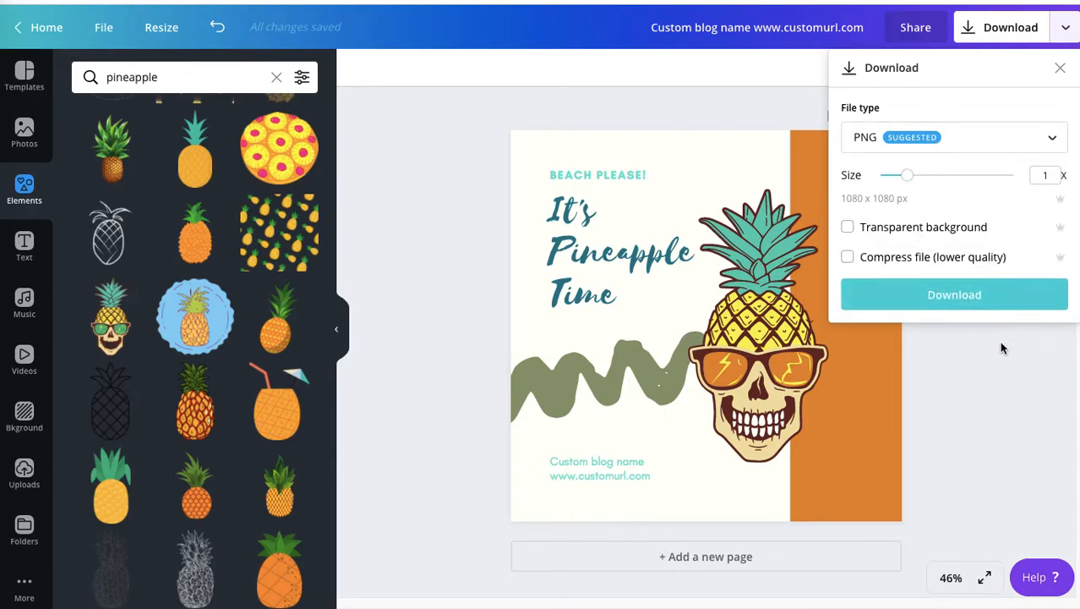
{"action": "left_click", "coordinate": [995, 387]}
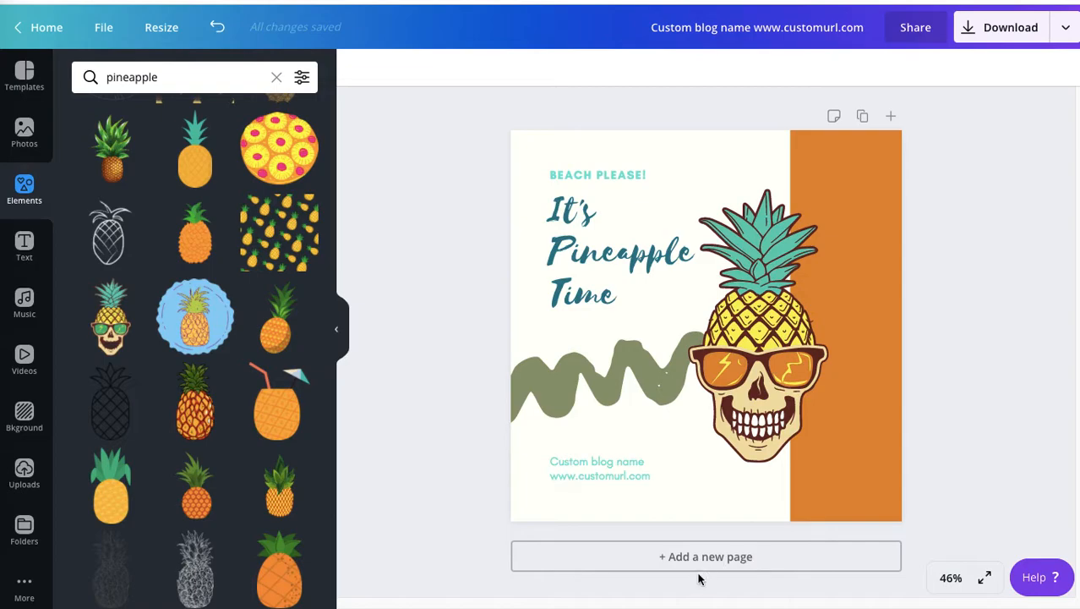
- Add a new blank page below the pineapple post and set its background to bright turquoise
{"action": "left_click", "coordinate": [741, 556]}
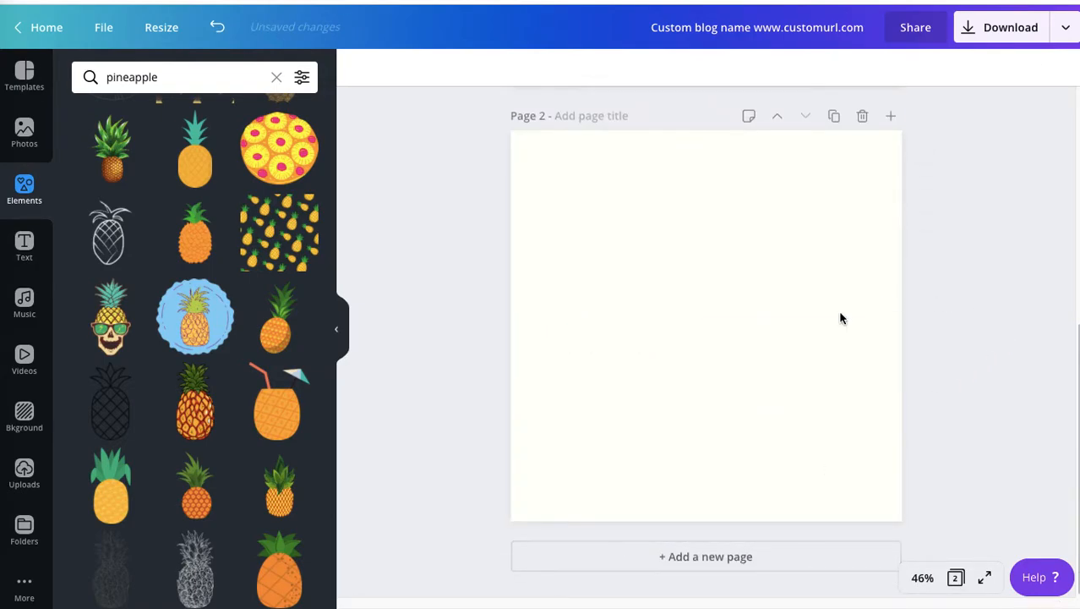
{"action": "left_click", "coordinate": [706, 325]}
{"action": "left_click", "coordinate": [358, 68]}
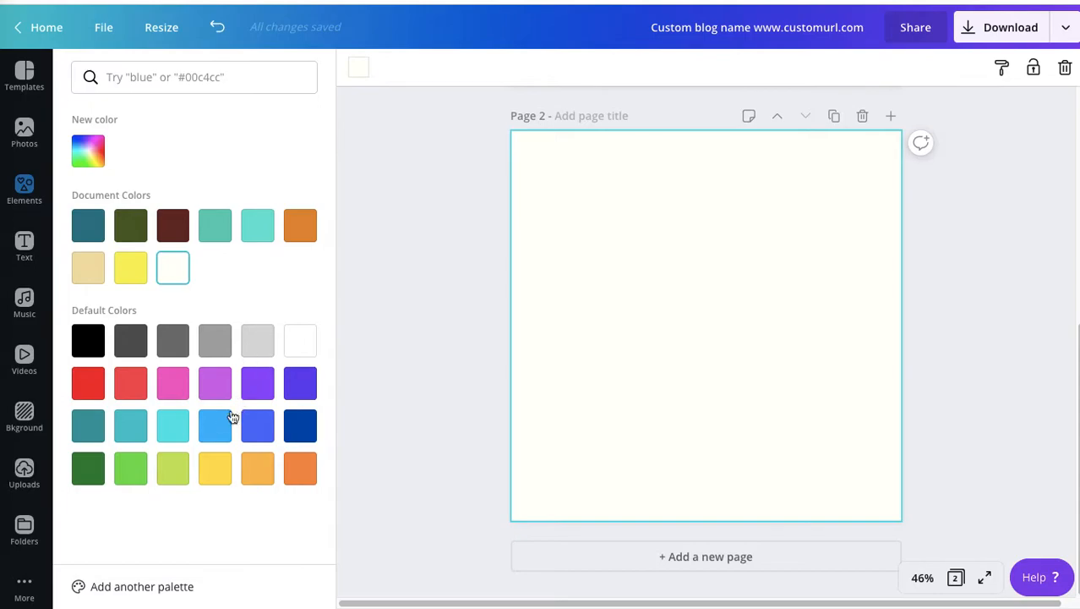
{"action": "left_click", "coordinate": [172, 425]}
{"action": "left_click", "coordinate": [955, 319]}
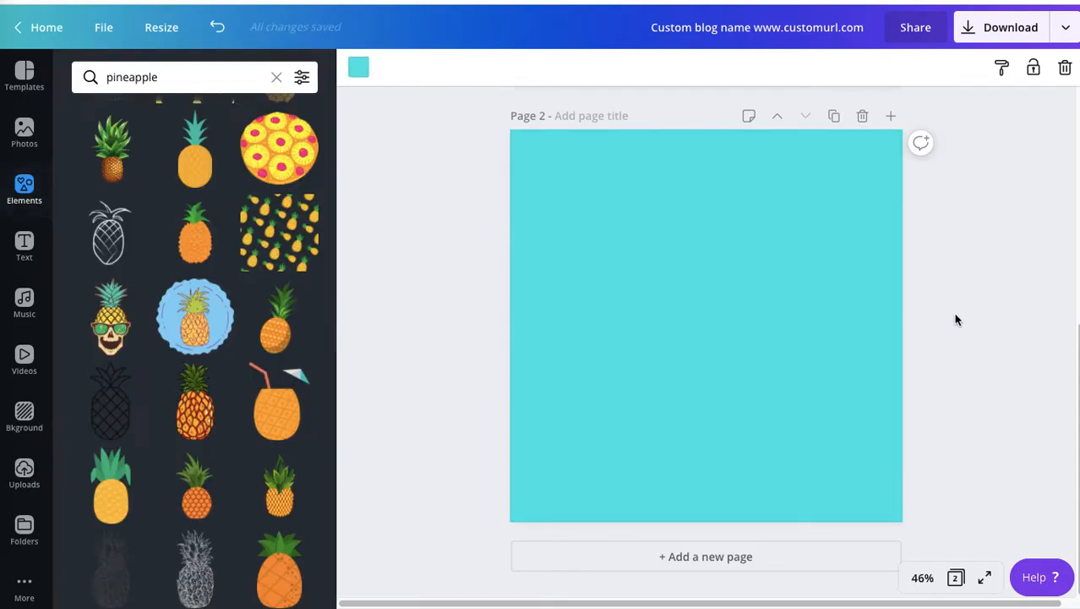
- Clear the "pineapple" term from the element search
{"action": "double_click", "coordinate": [175, 77]}
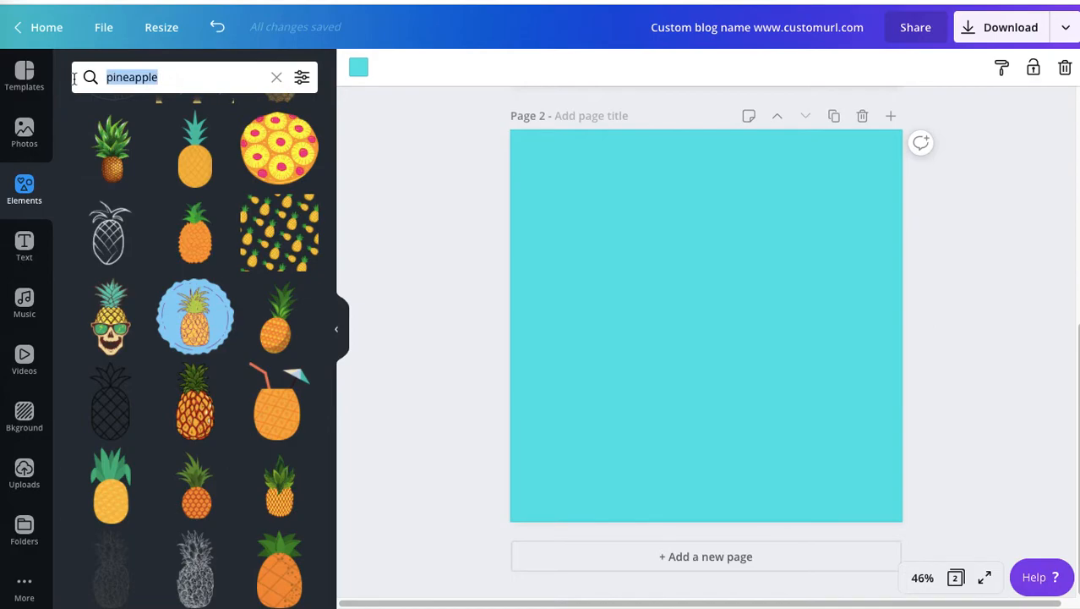
{"action": "key", "text": "BackSpace"}
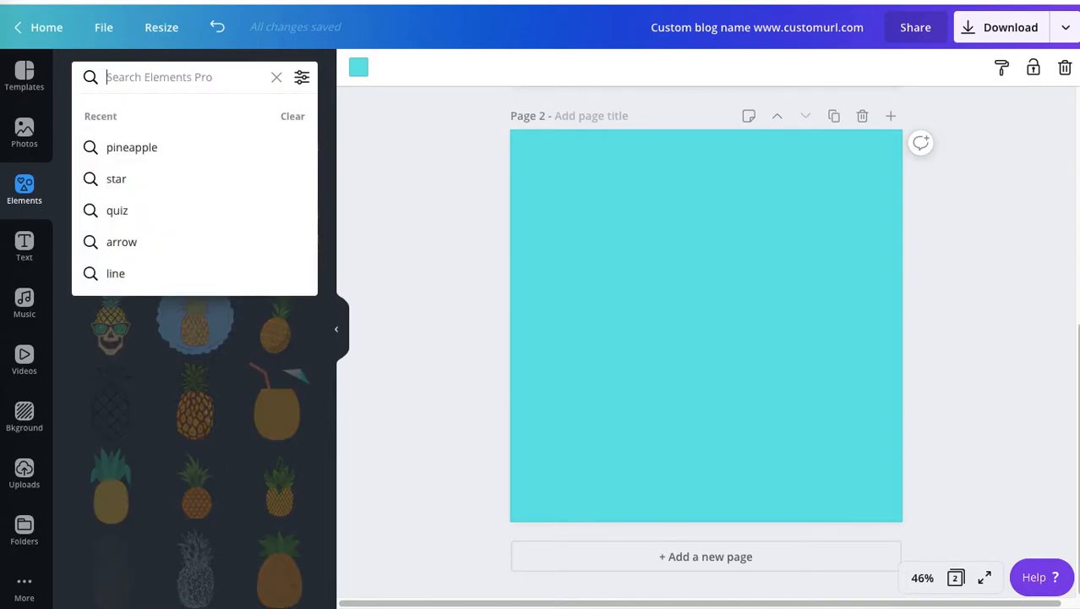
{"action": "type", "text": "fashion"}
{"action": "key", "text": "BackSpace"}
{"action": "key", "text": "BackSpace"}
{"action": "key", "text": "BackSpace"}
{"action": "key", "text": "BackSpace"}
{"action": "key", "text": "BackSpace"}
{"action": "key", "text": "BackSpace"}
{"action": "key", "text": "BackSpace"}
- Search the elements for "yoga" and add the woman meditating in front of a red and orange mountain circle
{"action": "type", "text": "yoga"}
{"action": "key", "text": "Return"}
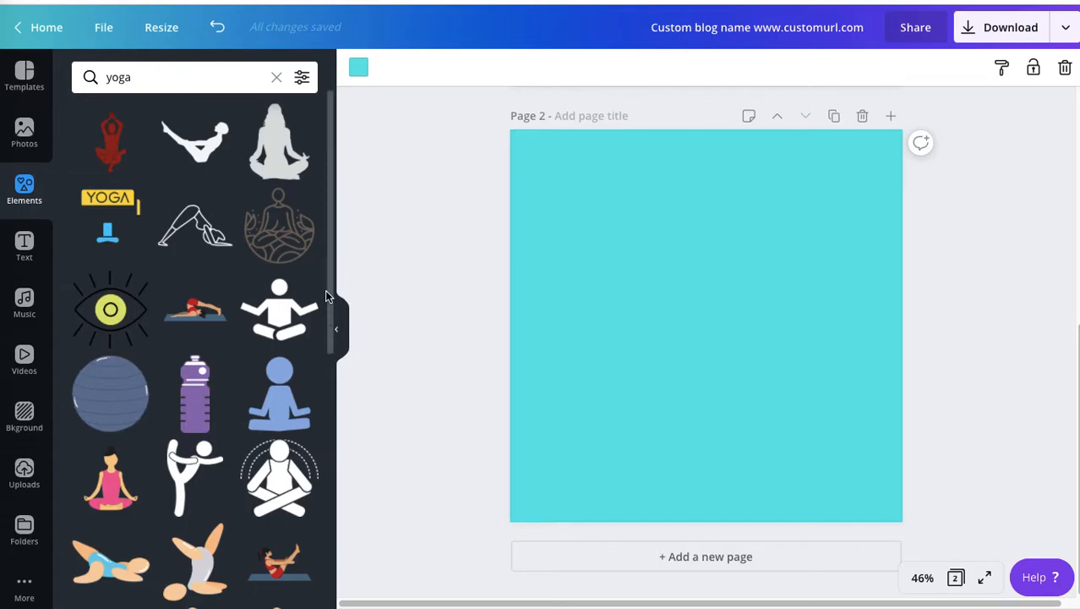
{"action": "left_click_drag", "start_coordinate": [326, 283], "coordinate": [322, 469]}
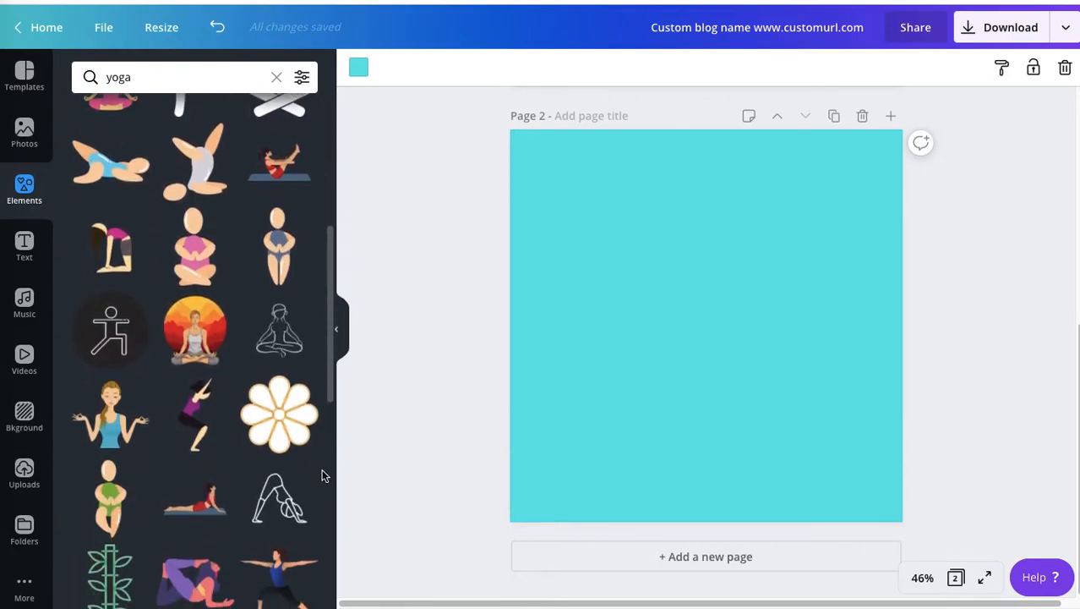
{"action": "left_click", "coordinate": [199, 335]}
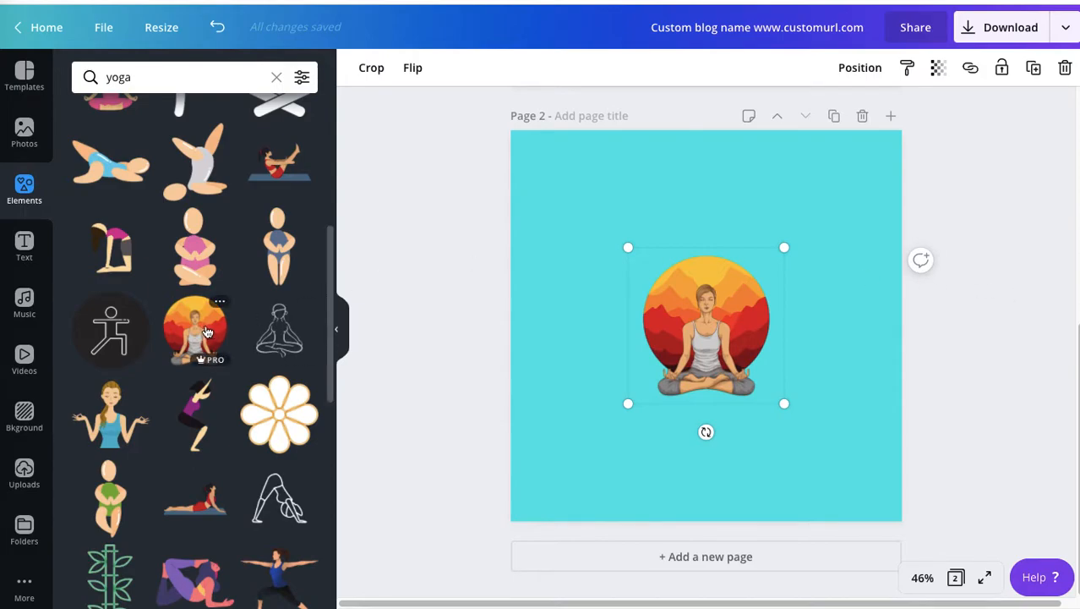
{"action": "scroll", "coordinate": [314, 490], "scroll_direction": "down", "scroll_amount": 15}
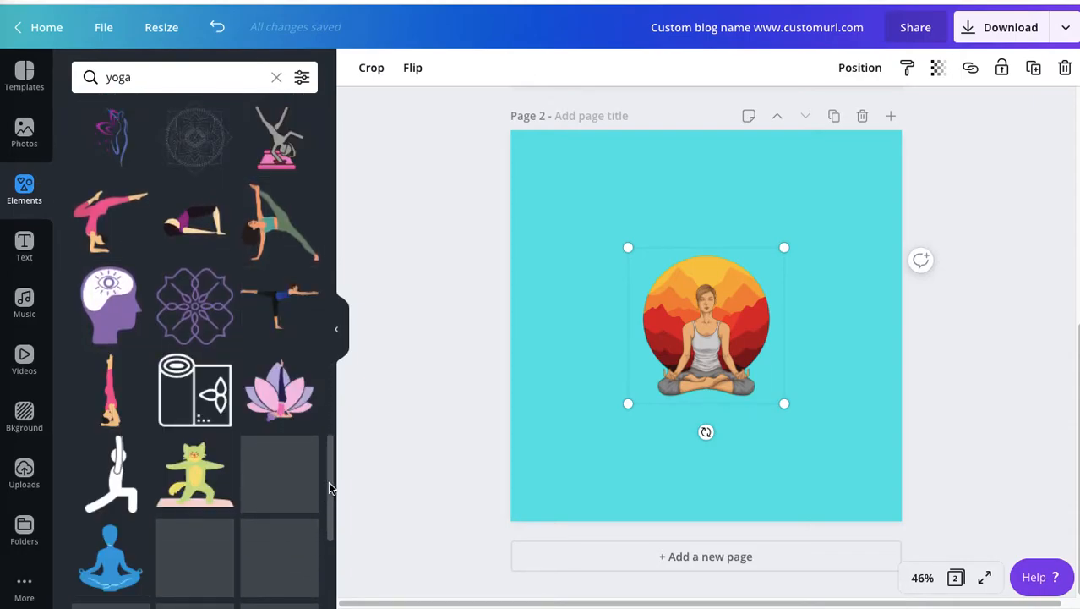
{"action": "left_click_drag", "start_coordinate": [330, 488], "coordinate": [331, 582]}
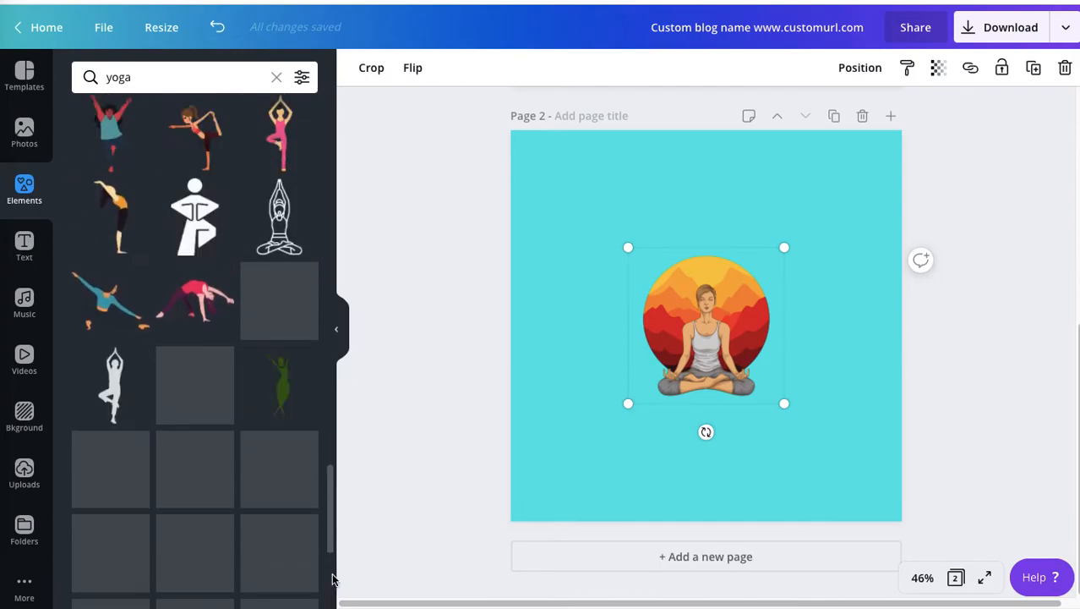
{"action": "left_click_drag", "start_coordinate": [326, 503], "coordinate": [369, 71]}
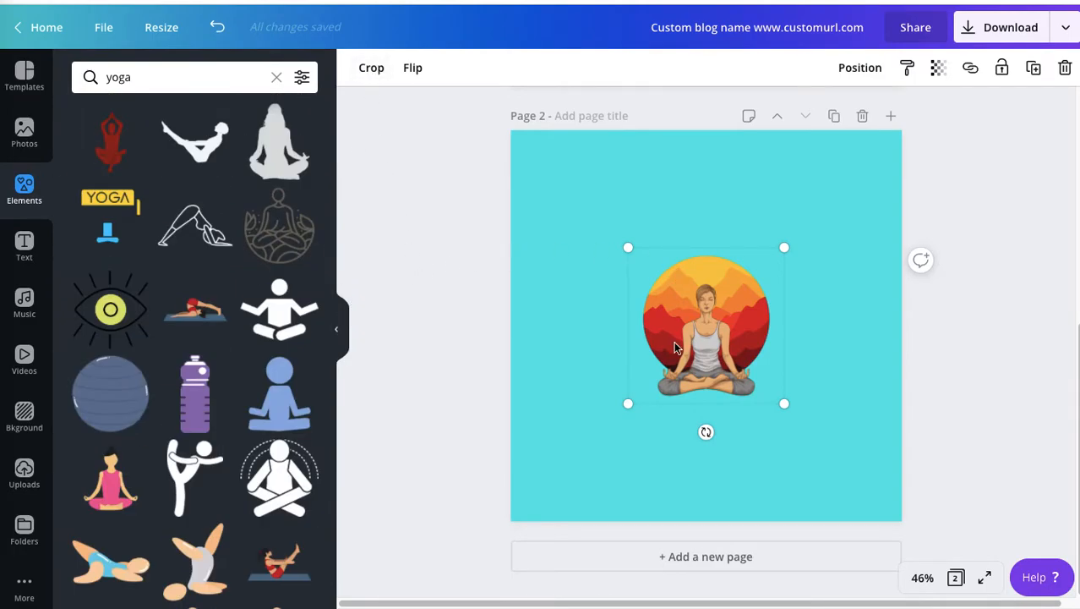
- Enlarge the meditating woman illustration and position it so it fills page 2
{"action": "left_click_drag", "start_coordinate": [627, 401], "coordinate": [533, 474]}
{"action": "left_click_drag", "start_coordinate": [785, 248], "coordinate": [856, 174]}
{"action": "left_click_drag", "start_coordinate": [740, 257], "coordinate": [749, 279]}
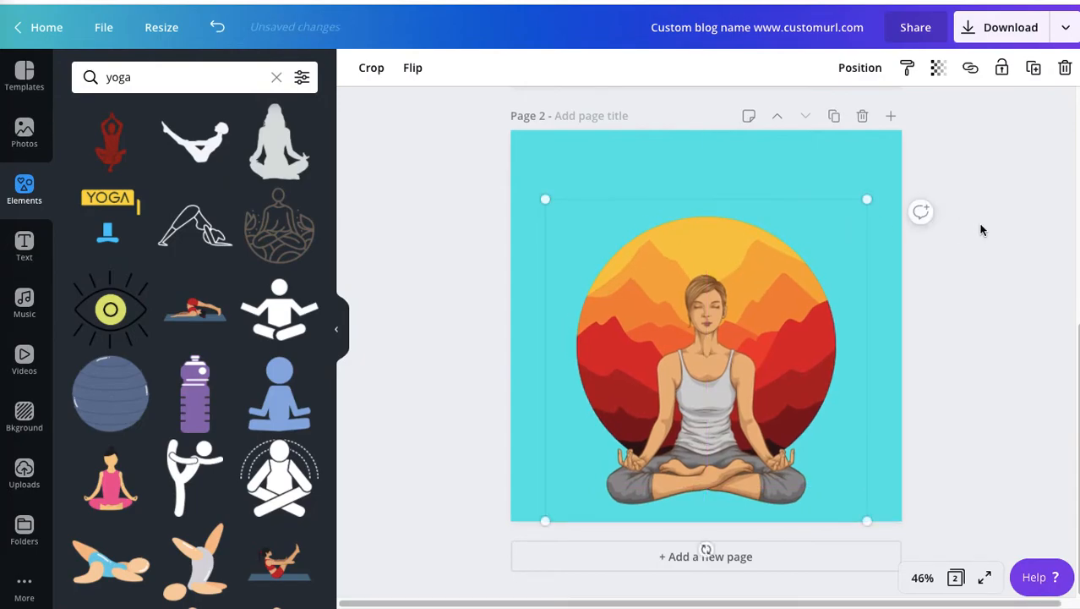
{"action": "left_click_drag", "start_coordinate": [547, 204], "coordinate": [510, 165]}
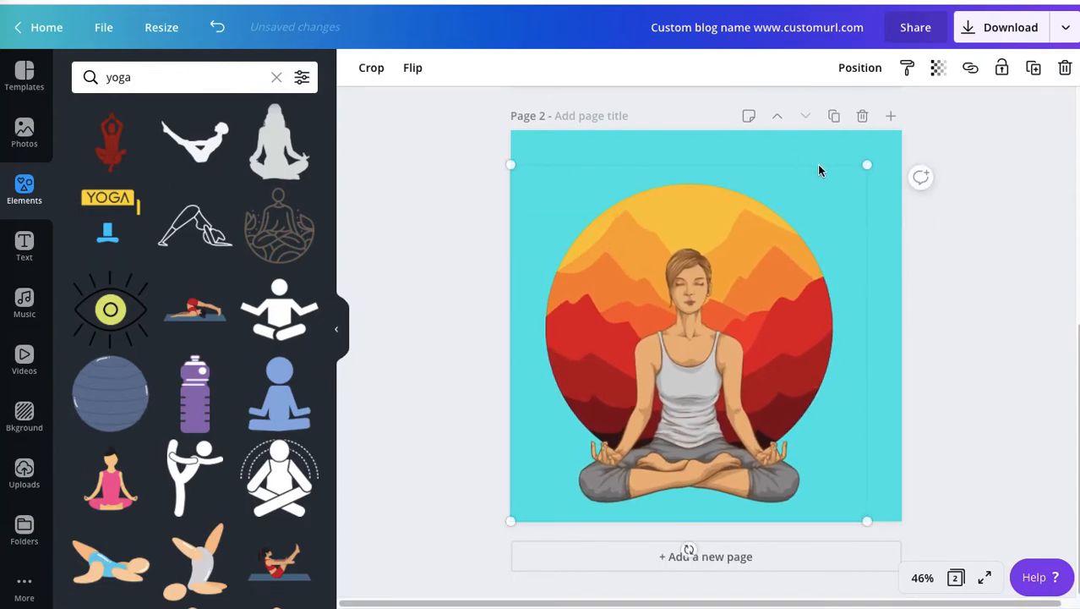
{"action": "left_click_drag", "start_coordinate": [865, 163], "coordinate": [922, 143]}
{"action": "left_click", "coordinate": [976, 243]}
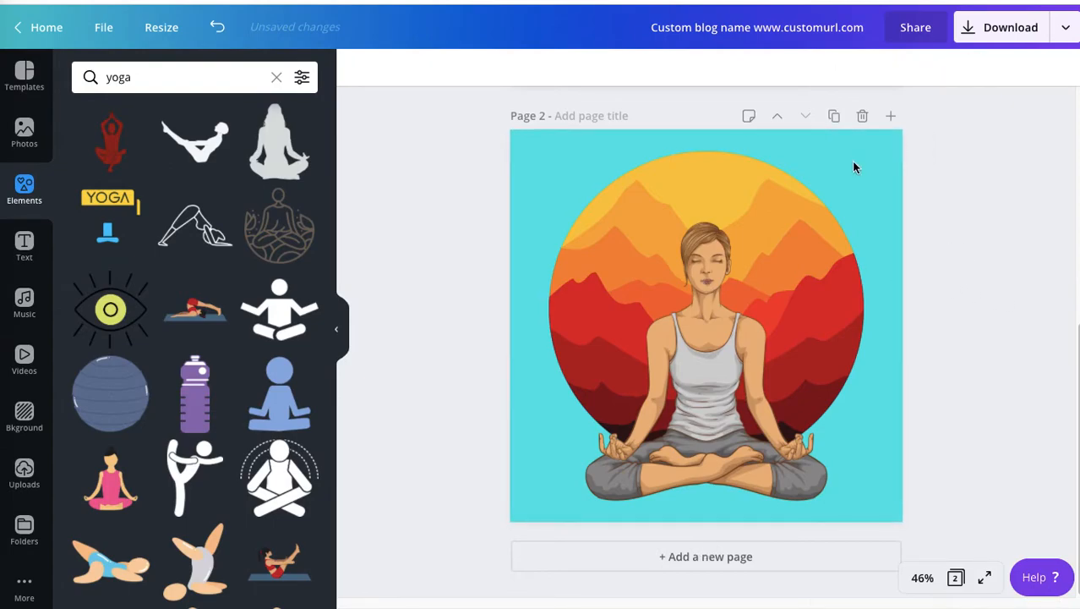
- Duplicate page 2 and shrink the copy's meditating woman illustration into the page's lower-left corner
{"action": "left_click", "coordinate": [836, 117]}
{"action": "left_click", "coordinate": [789, 311]}
{"action": "left_click_drag", "start_coordinate": [902, 131], "coordinate": [758, 275]}
{"action": "left_click", "coordinate": [1001, 217]}
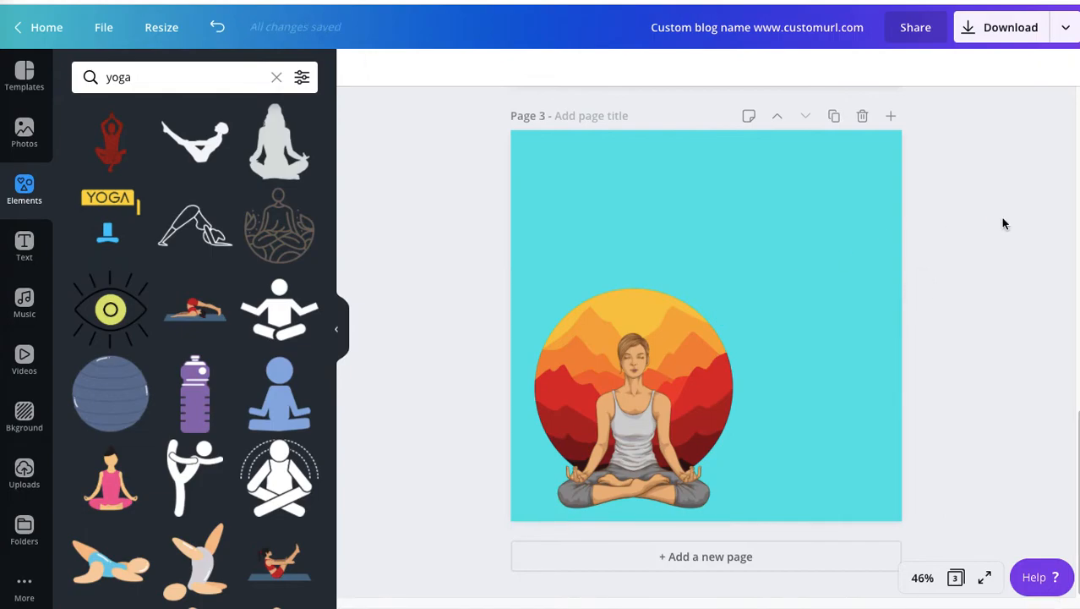
- Add a heading reading "Find heavenly comfort with our yoga pants!" to page 3 and move it to the upper part
{"action": "left_click", "coordinate": [25, 246]}
{"action": "left_click", "coordinate": [207, 165]}
{"action": "type", "text": "Start"}
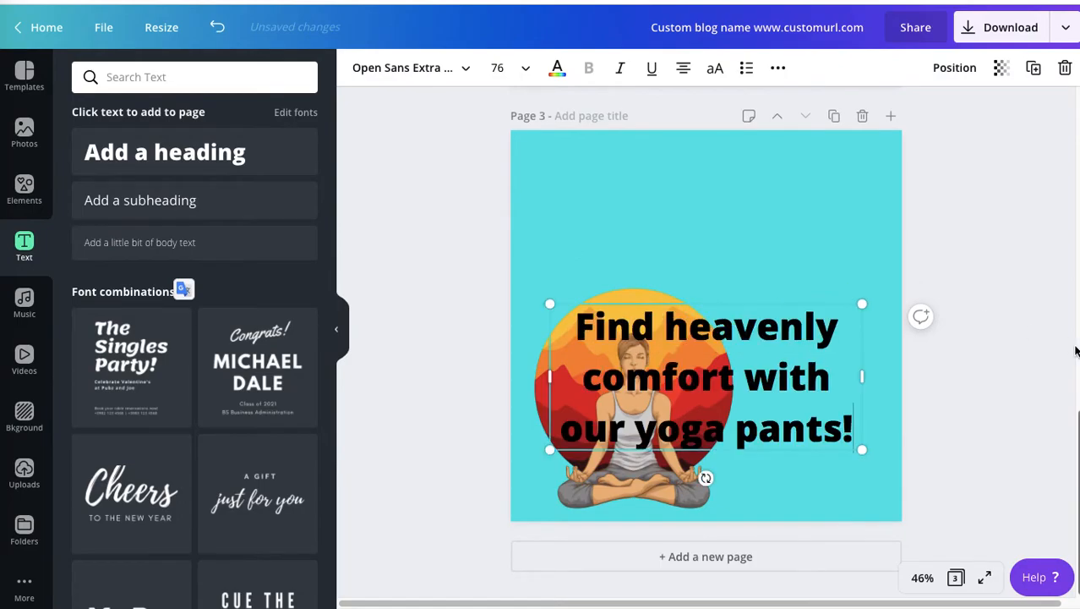
{"action": "left_click_drag", "start_coordinate": [840, 445], "coordinate": [843, 332]}
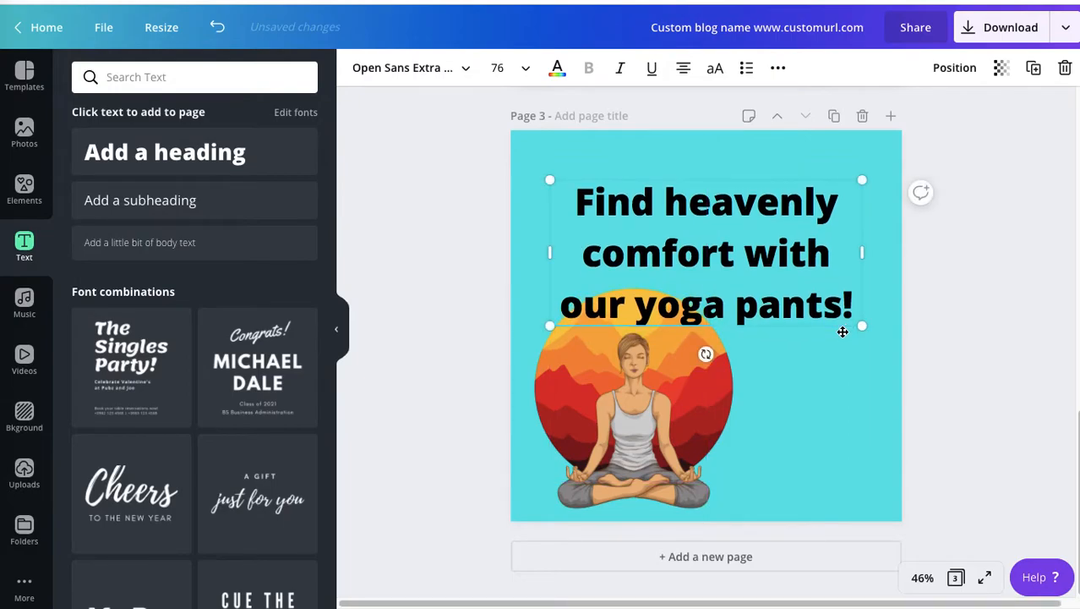
- Set the yoga pants heading's font to Kollektif and its text color to the document's off-white
{"action": "left_click", "coordinate": [442, 69]}
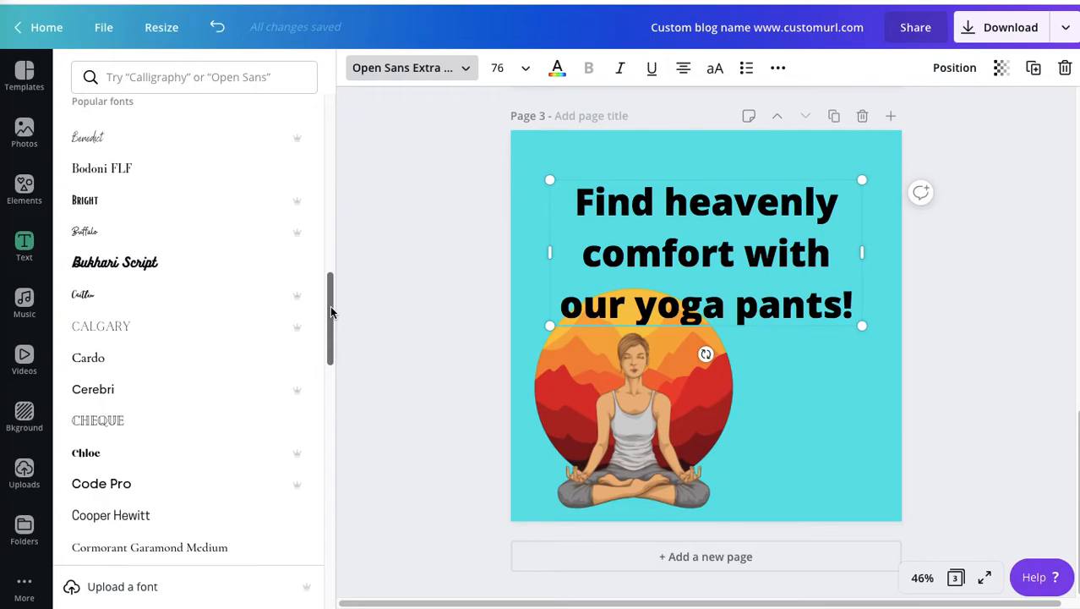
{"action": "left_click_drag", "start_coordinate": [330, 312], "coordinate": [325, 408]}
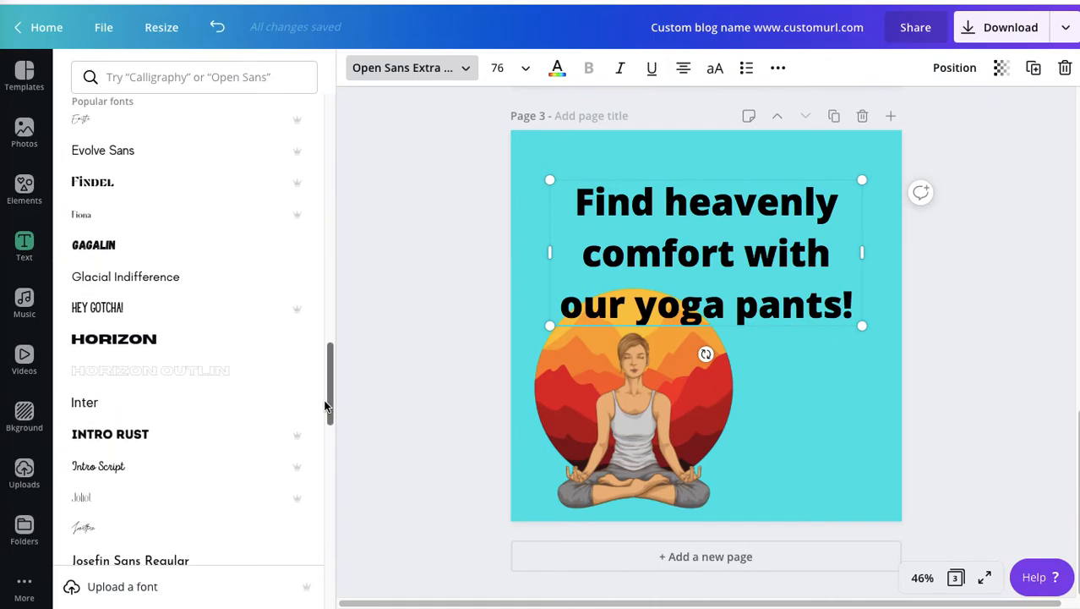
{"action": "scroll", "coordinate": [323, 415], "scroll_direction": "down", "scroll_amount": 3}
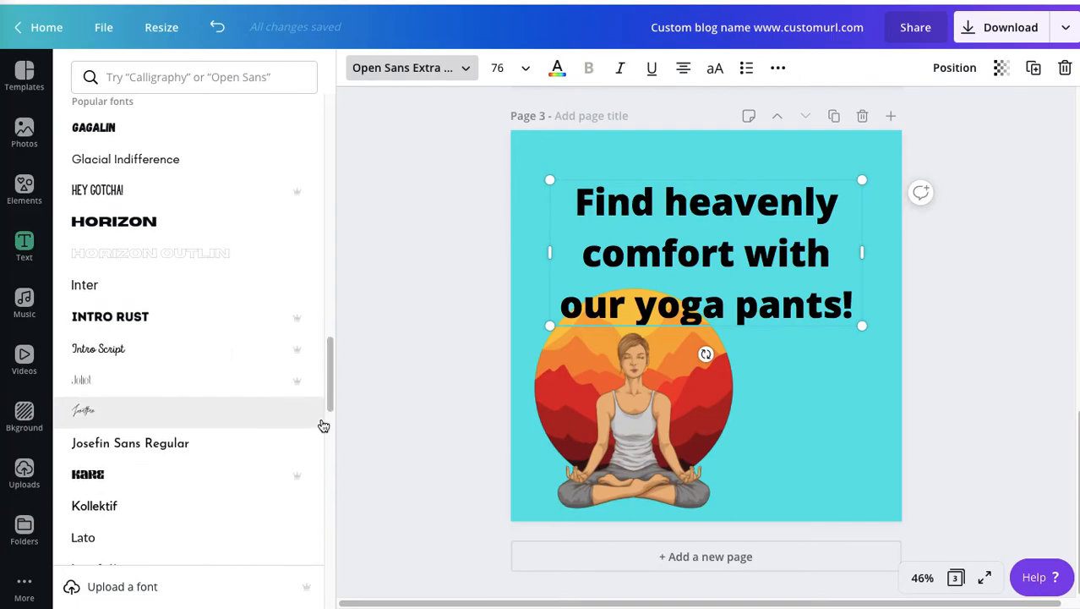
{"action": "left_click", "coordinate": [108, 507]}
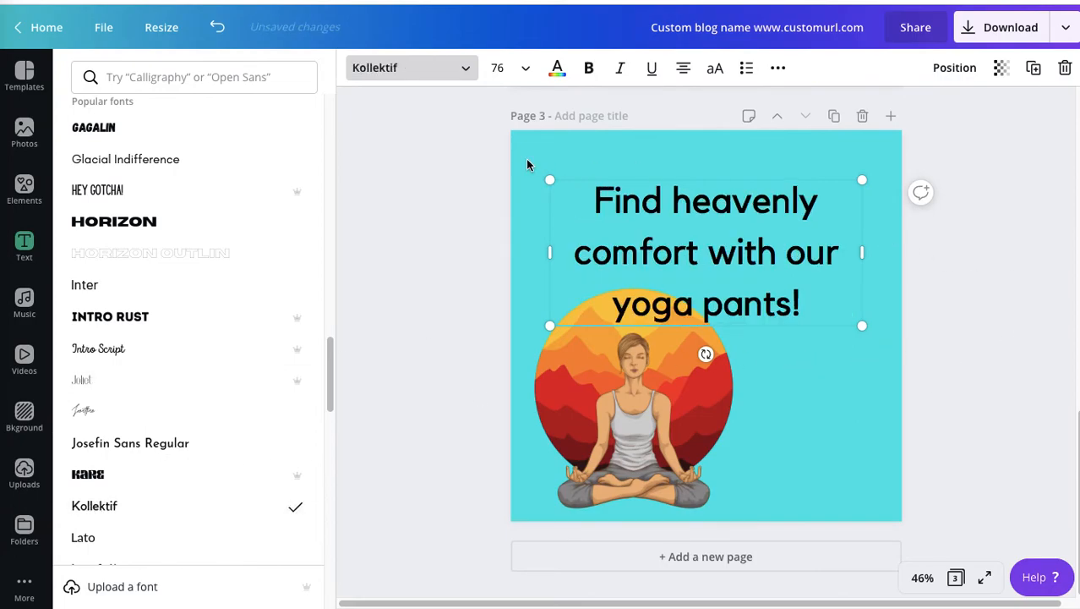
{"action": "left_click", "coordinate": [559, 69]}
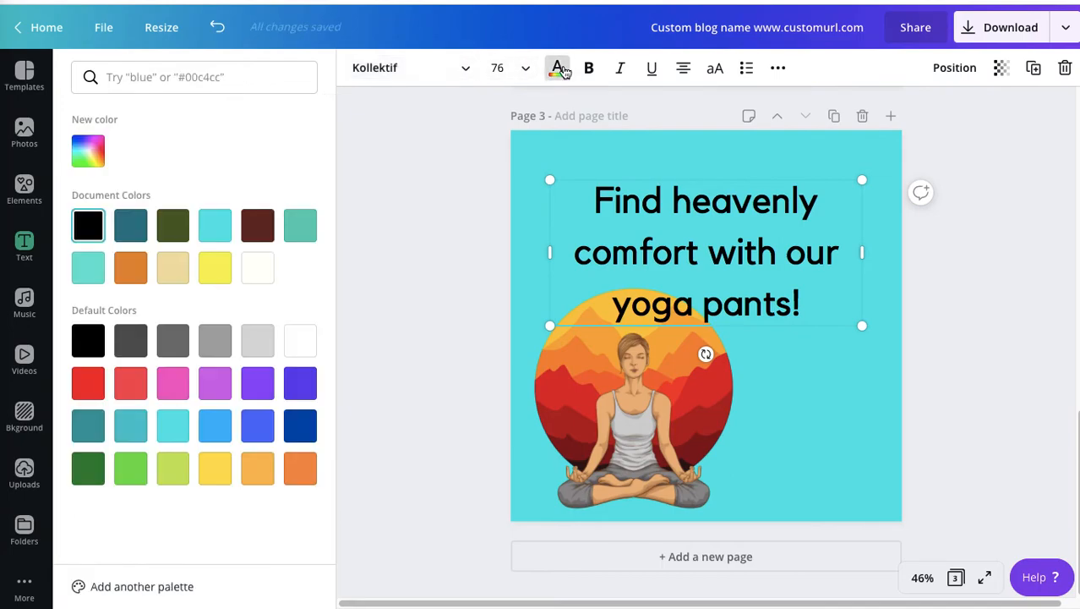
{"action": "left_click", "coordinate": [258, 267]}
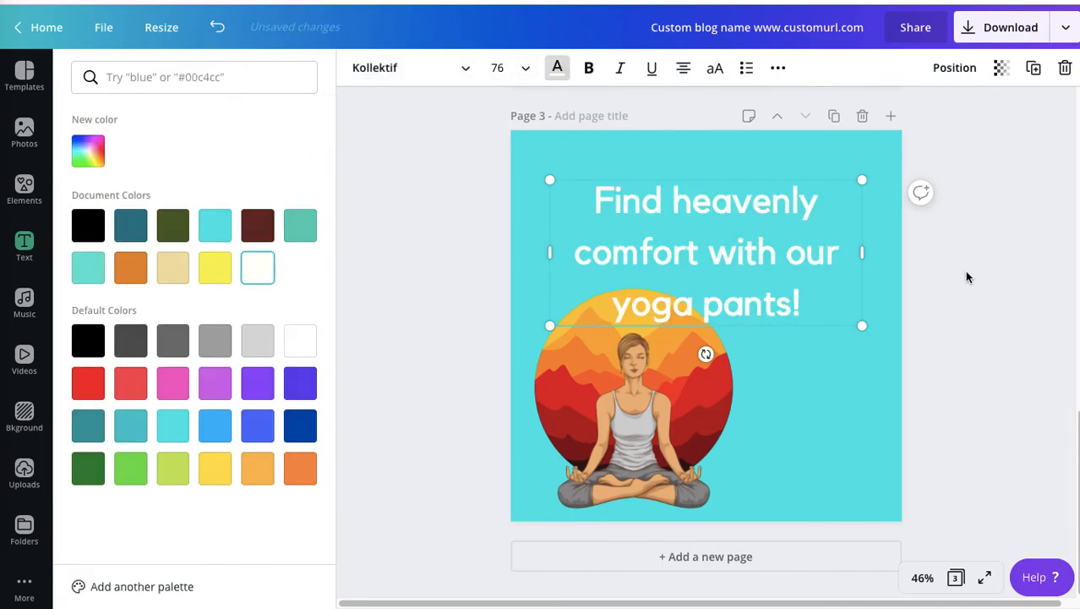
{"action": "left_click", "coordinate": [968, 277]}
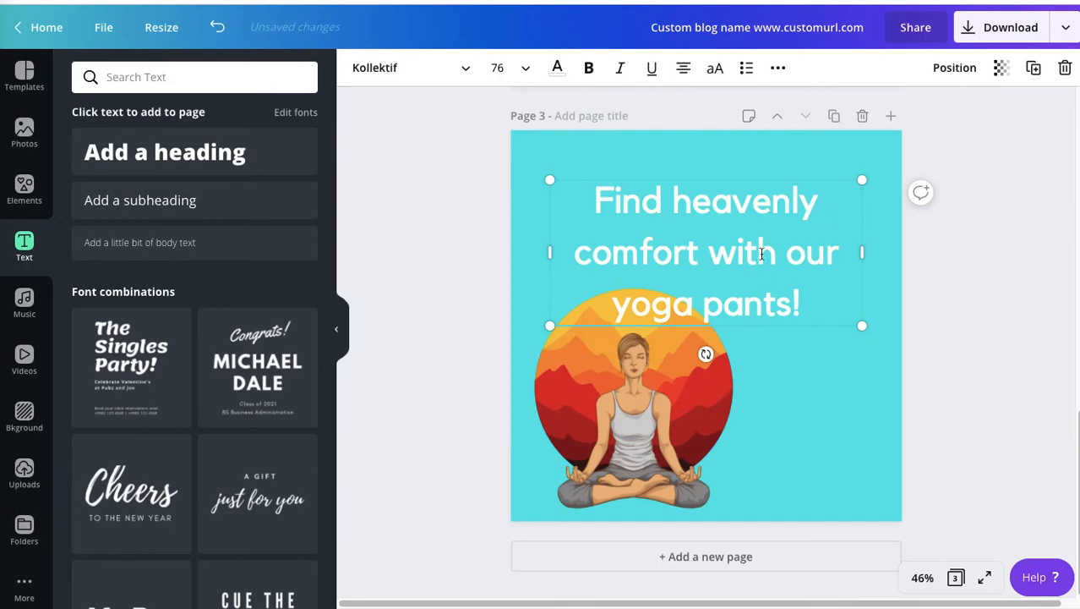
- Right-align the yoga pants heading and scale it down to font size 54 above the illustration
{"action": "left_click", "coordinate": [685, 68]}
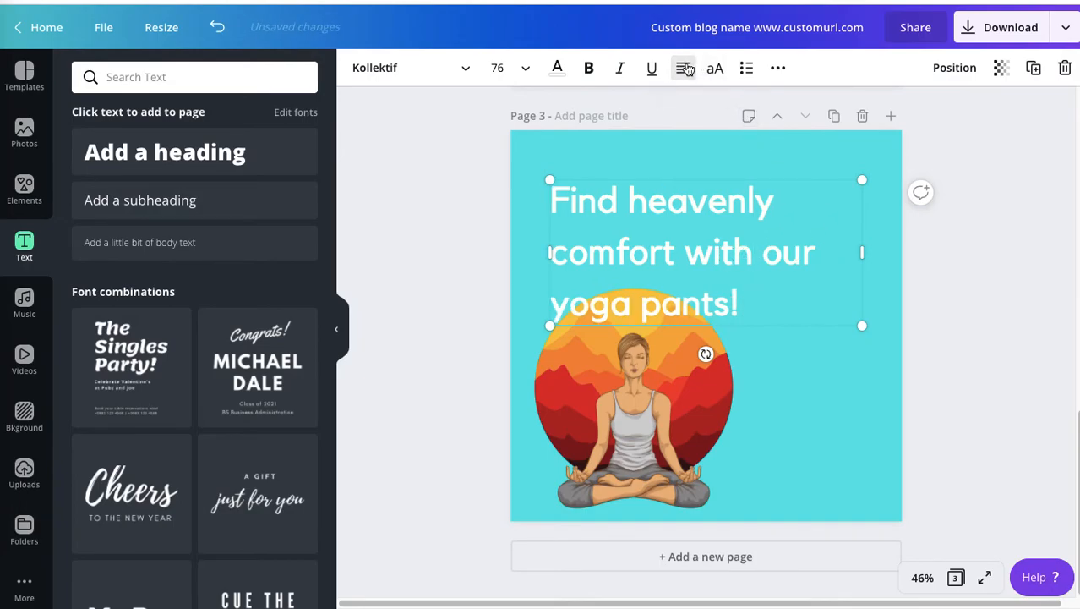
{"action": "left_click", "coordinate": [684, 68]}
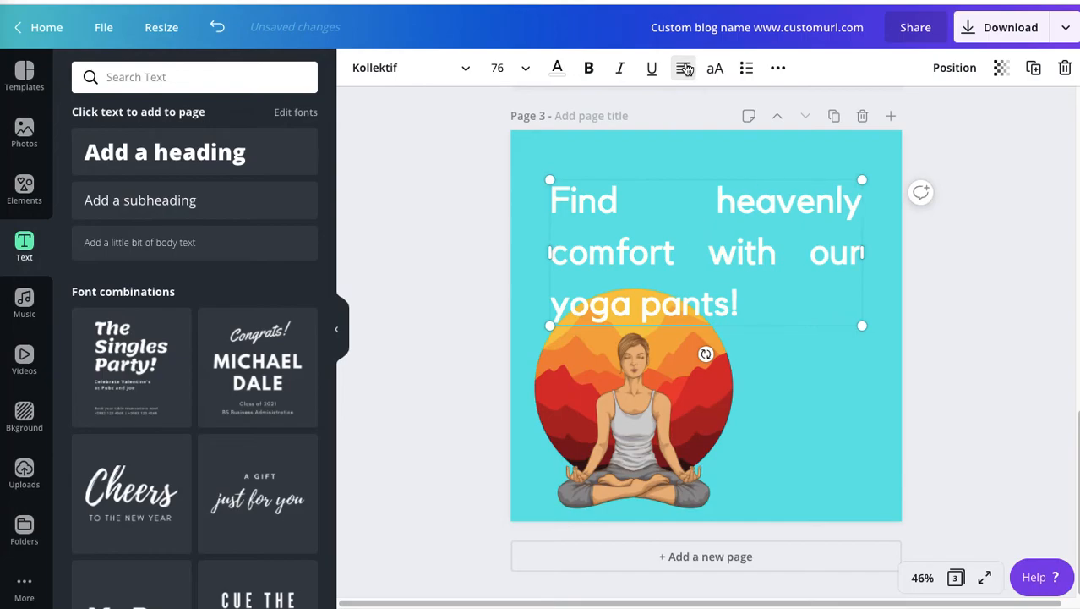
{"action": "left_click", "coordinate": [684, 69]}
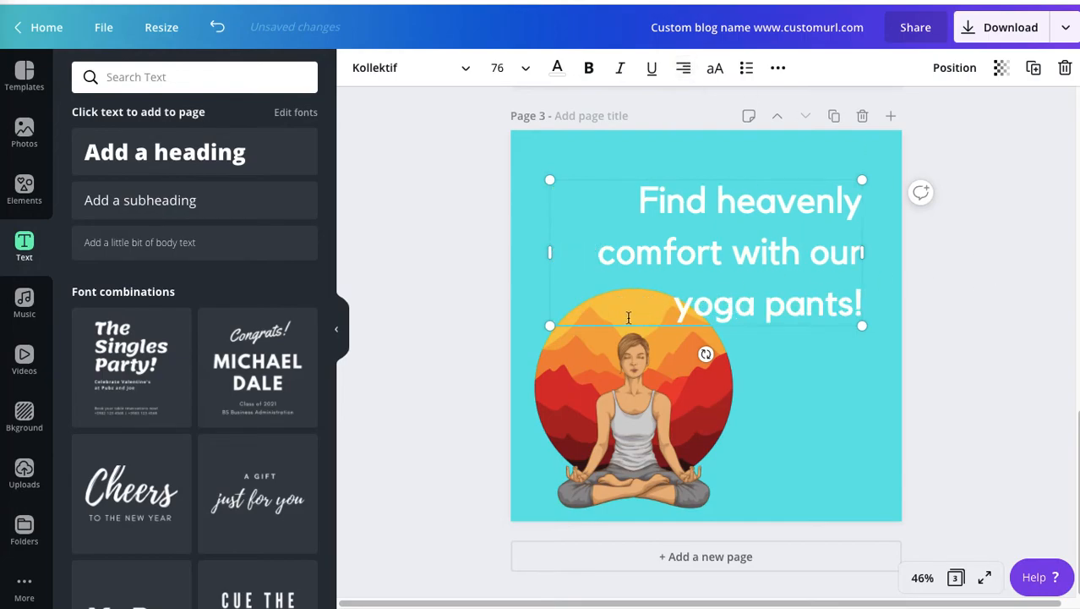
{"action": "left_click_drag", "start_coordinate": [551, 320], "coordinate": [648, 289]}
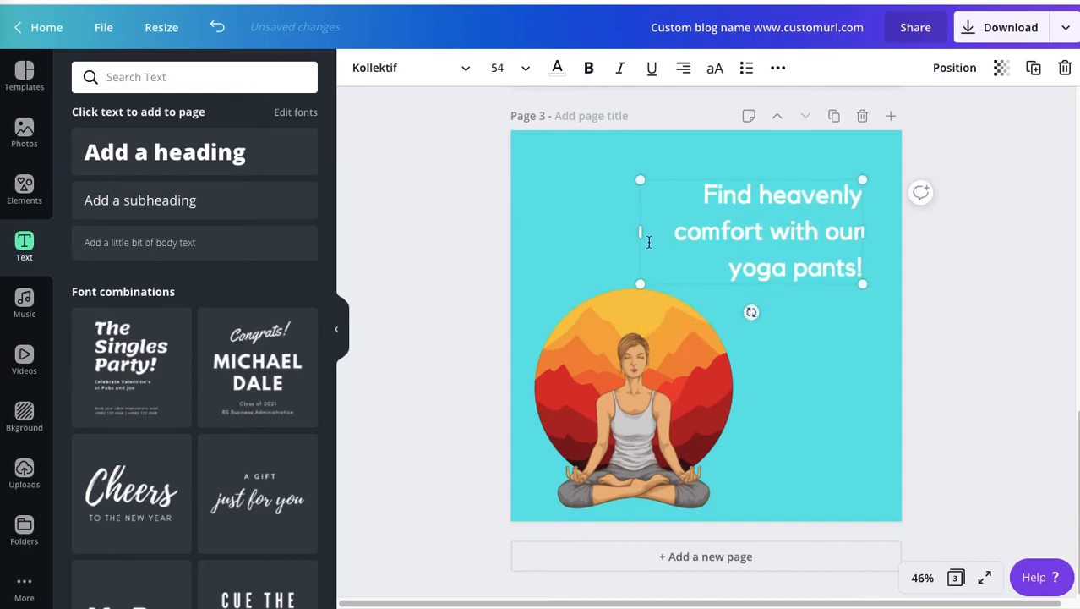
- Widen the yoga pants heading's text box so the text wraps onto two lines, and move it into page 3's upper-right corner
{"action": "left_click_drag", "start_coordinate": [608, 230], "coordinate": [560, 232]}
{"action": "left_click", "coordinate": [999, 284]}
{"action": "left_click_drag", "start_coordinate": [779, 215], "coordinate": [796, 194]}
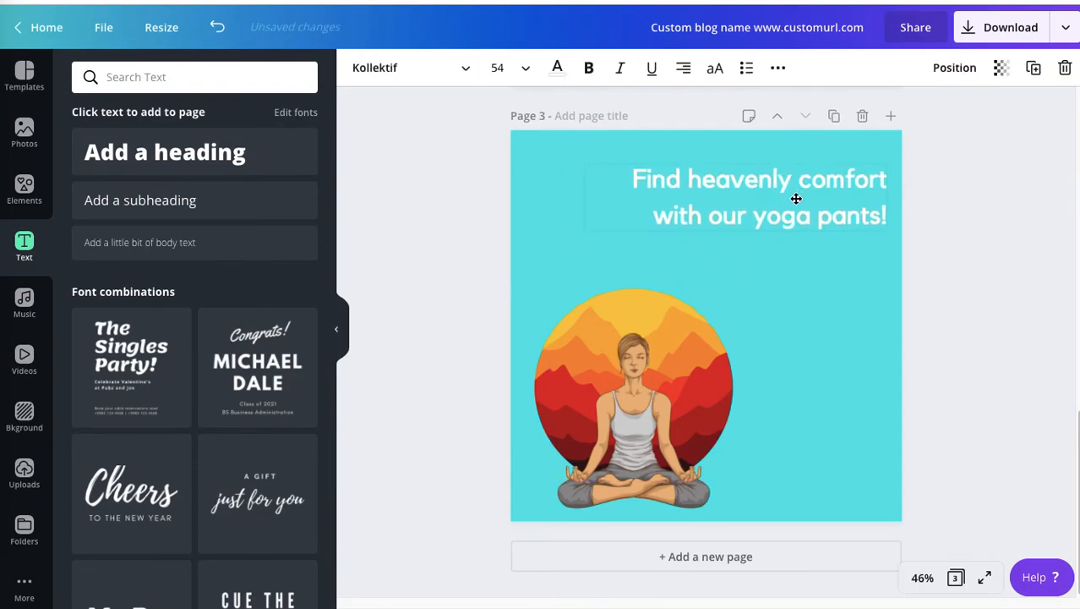
- Enlarge the meditating woman illustration on page 3 to fill more of the space below the heading
{"action": "left_click", "coordinate": [659, 361]}
{"action": "left_click_drag", "start_coordinate": [795, 254], "coordinate": [815, 246]}
{"action": "mouse_move", "coordinate": [685, 300]}
{"action": "left_mouse_down"}
{"action": "mouse_move", "coordinate": [697, 302]}
{"action": "mouse_move", "coordinate": [685, 302]}
{"action": "left_mouse_up"}
{"action": "left_click", "coordinate": [988, 304]}
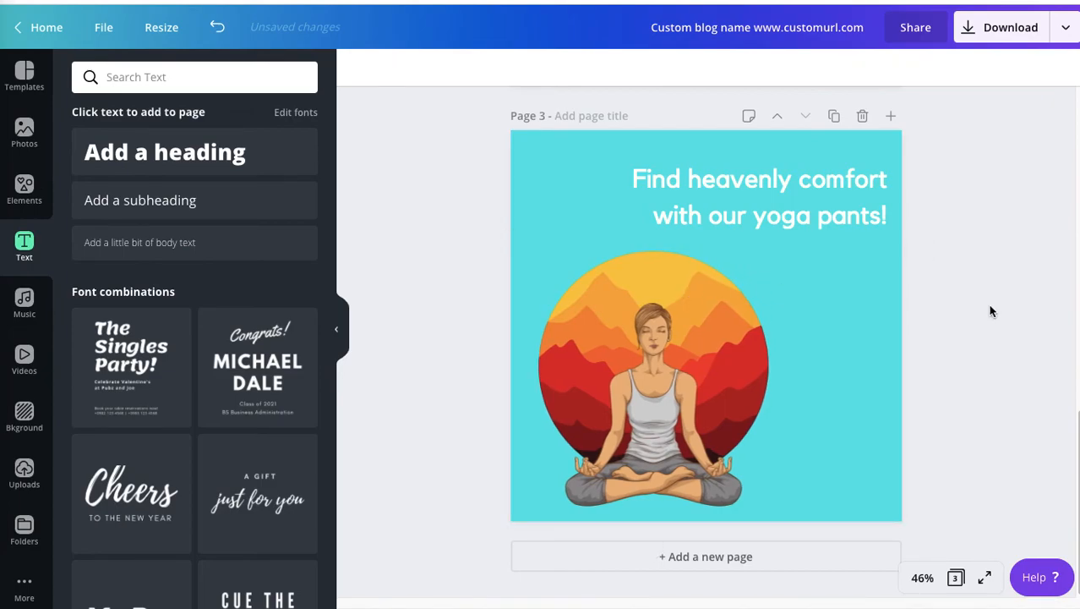
{"action": "left_click", "coordinate": [859, 214]}
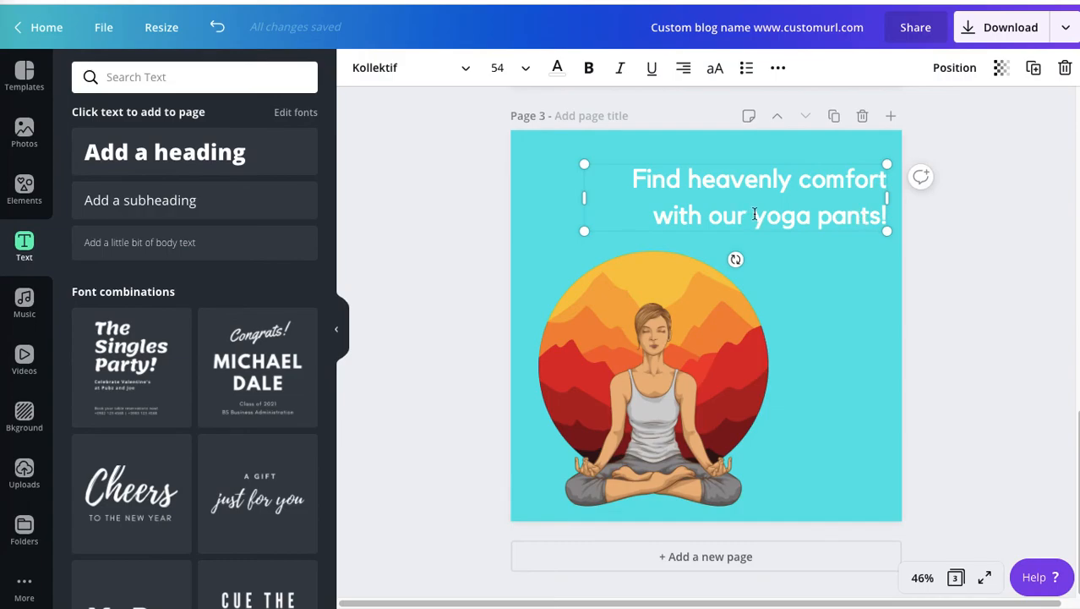
{"action": "key", "text": "Return"}
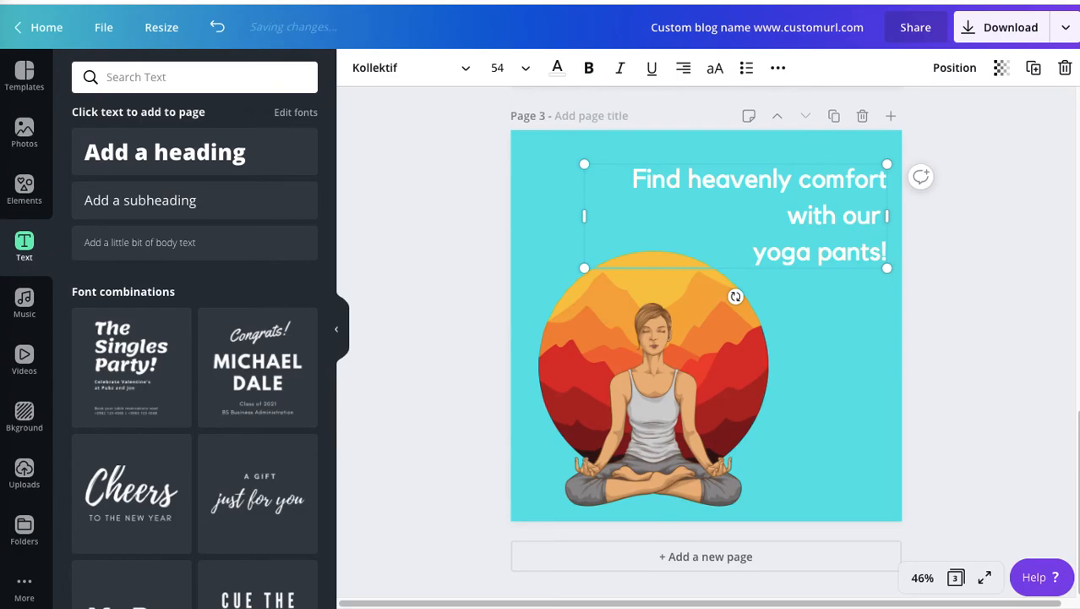
{"action": "key", "text": "BackSpace"}
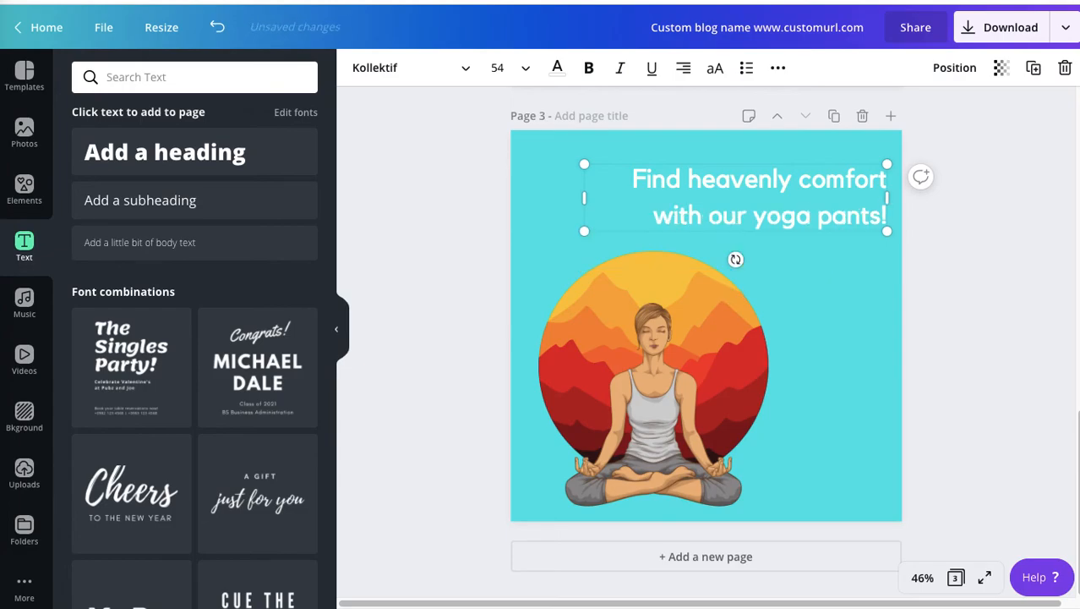
{"action": "left_click", "coordinate": [958, 248]}
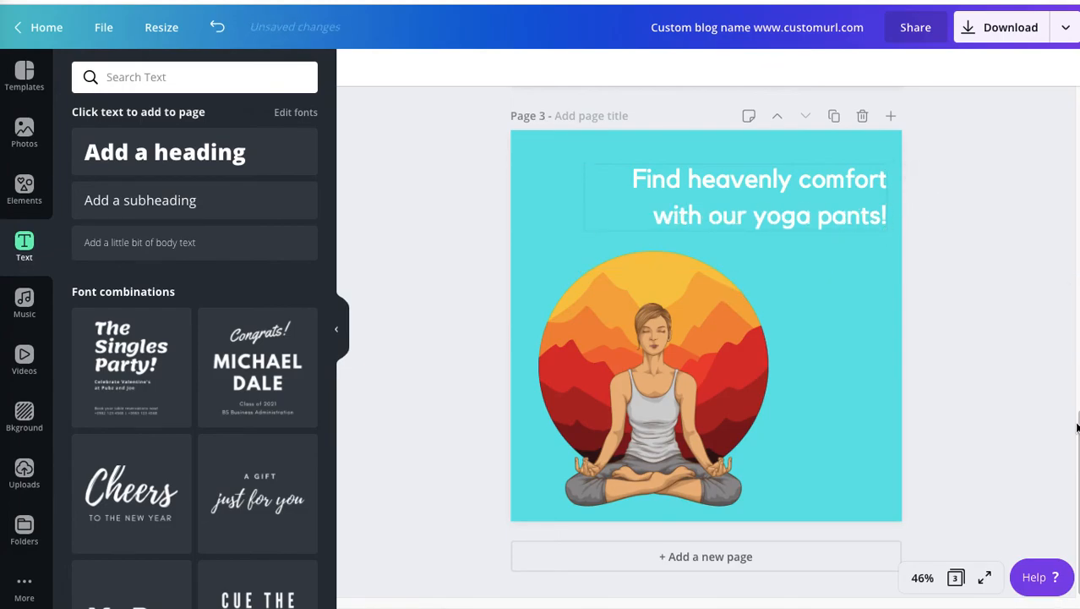
- Download all three pages of the design as PNG files at size 1
{"action": "scroll", "coordinate": [1054, 275], "scroll_direction": "up", "scroll_amount": 2}
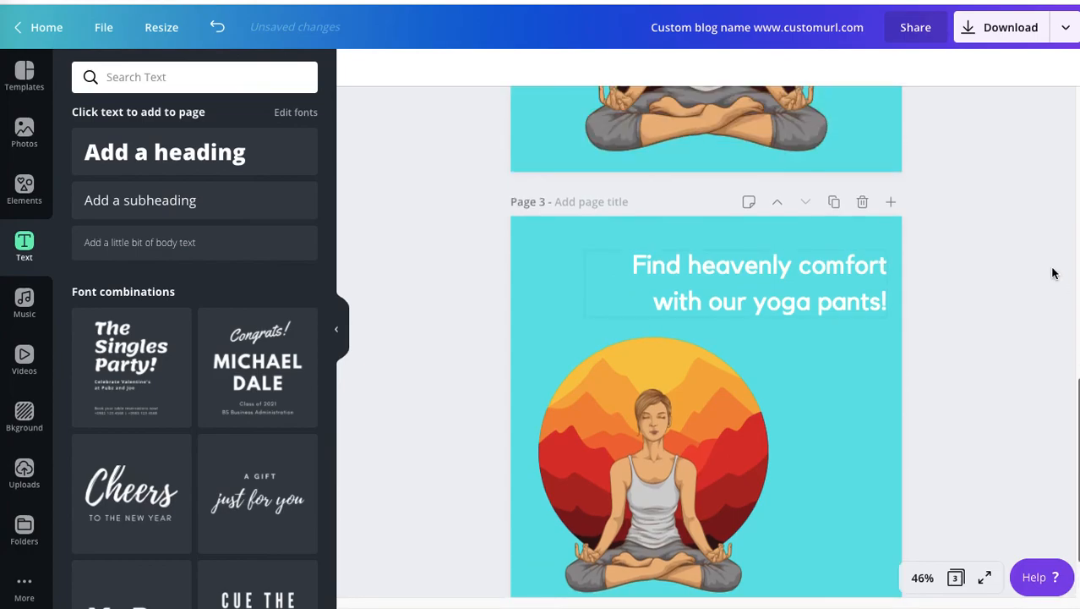
{"action": "left_click", "coordinate": [1022, 31]}
{"action": "left_click", "coordinate": [920, 321]}
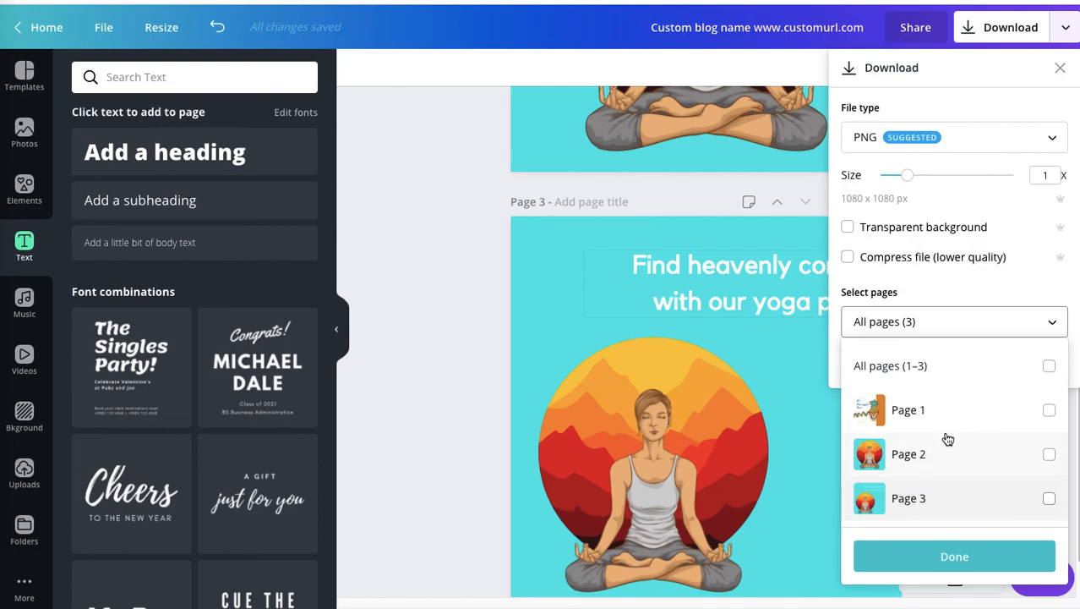
{"action": "left_click", "coordinate": [1050, 367]}
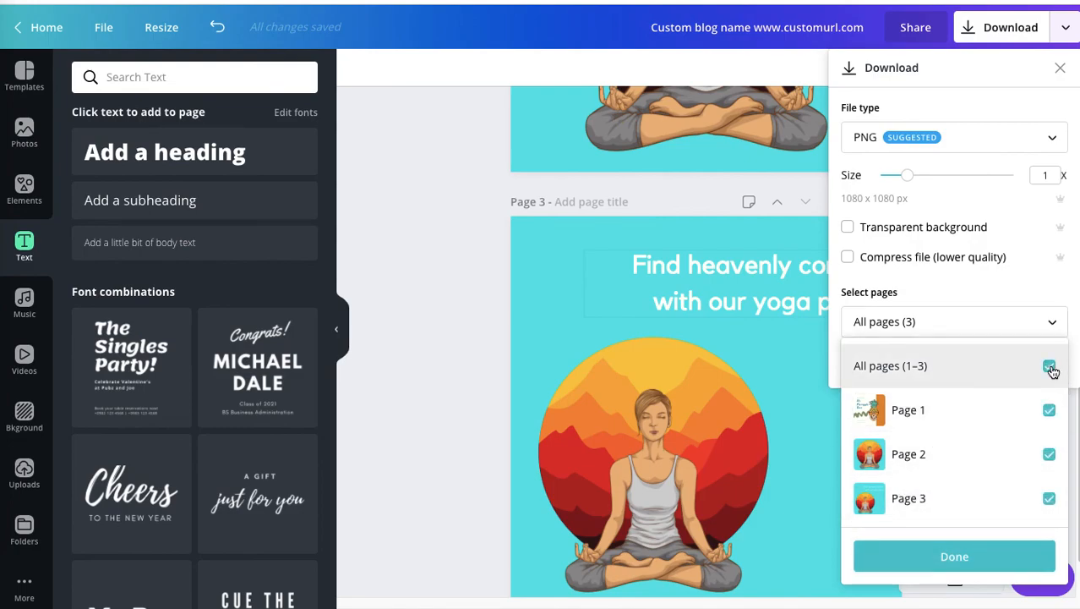
{"action": "left_click", "coordinate": [958, 560]}
{"action": "left_click", "coordinate": [987, 358]}
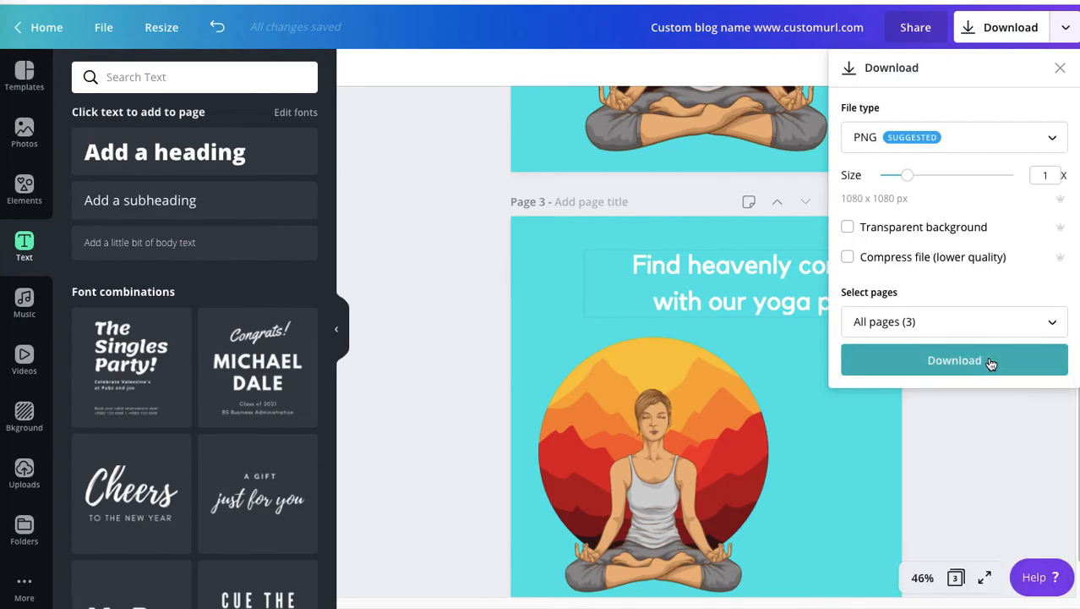